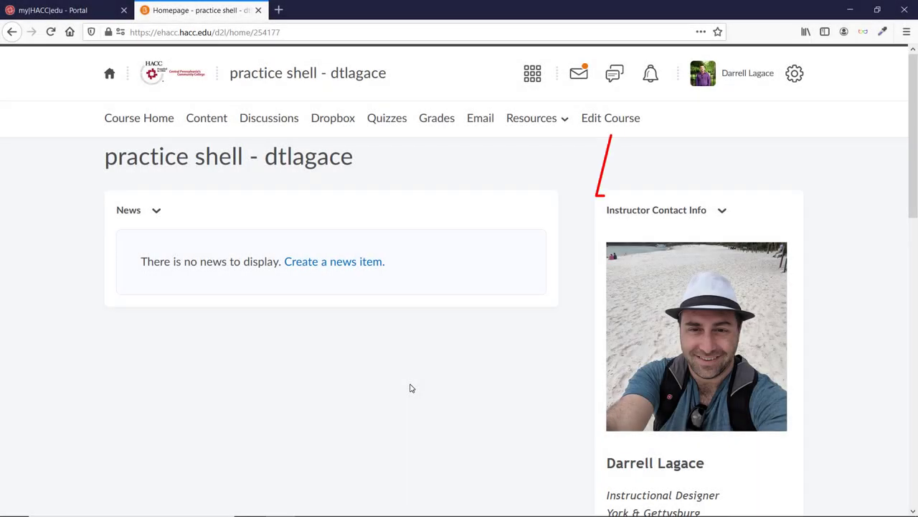
# Step: From the course administration page, go to Intelligent Agents and start a New Agent
pyautogui.click(598, 122)
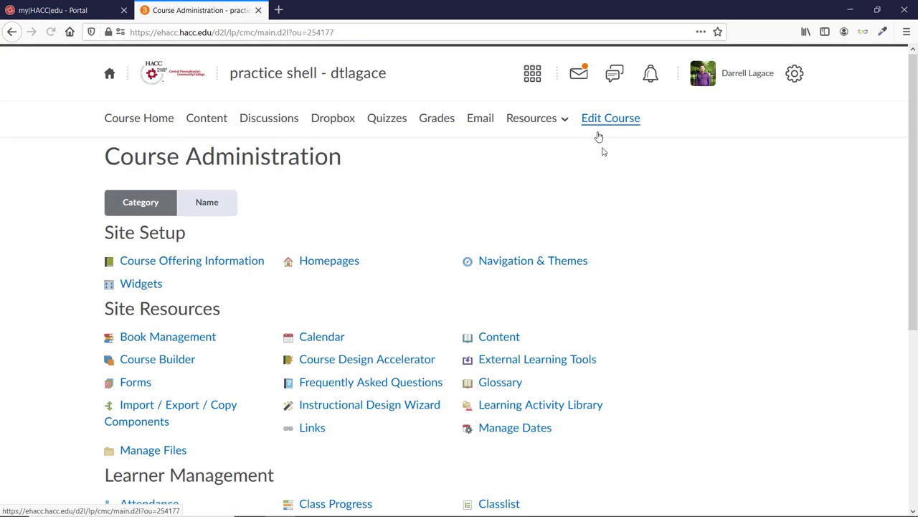
pyautogui.scroll(-3, 708, 266)
pyautogui.scroll(-2, 709, 268)
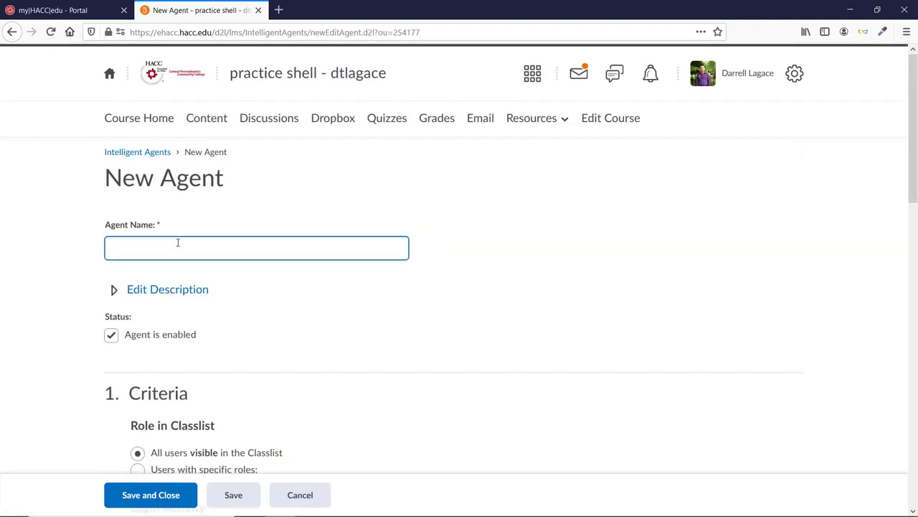
# Step: Name the agent '5 Days No Access' and restrict its criteria to users with the Student role
pyautogui.write('5 Days No Access')
pyautogui.scroll(-1, 423, 297)
pyautogui.scroll(-3, 430, 291)
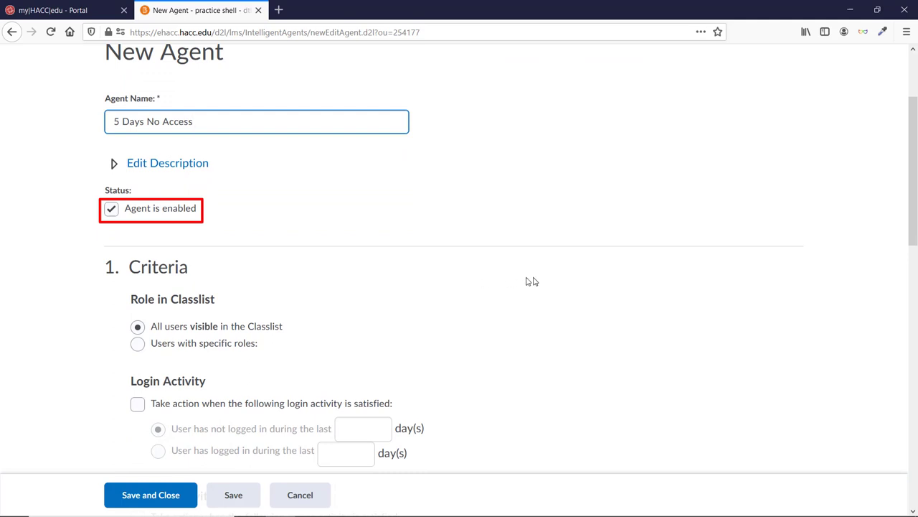
pyautogui.scroll(-4, 607, 281)
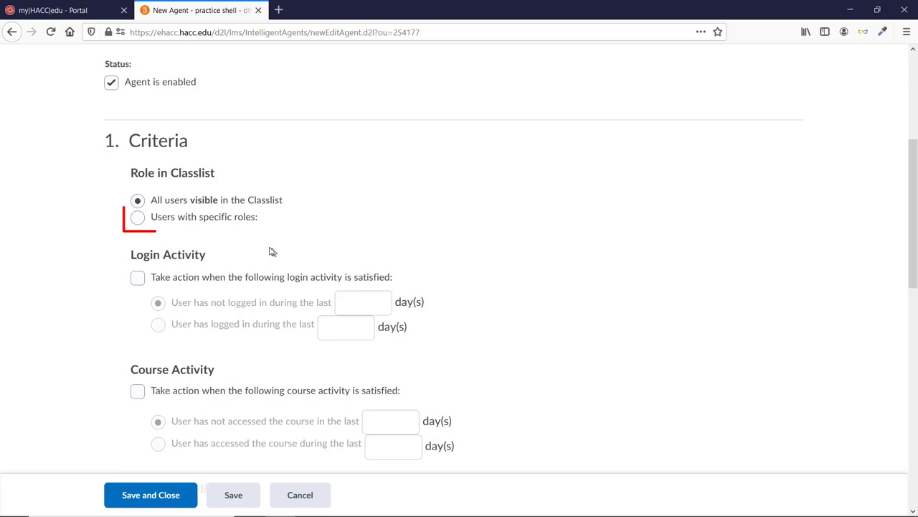
pyautogui.click(138, 218)
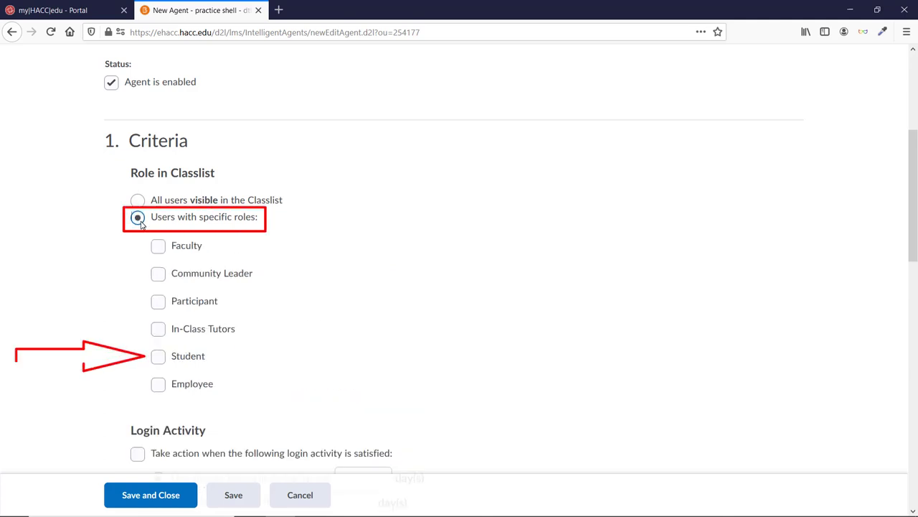
pyautogui.click(159, 364)
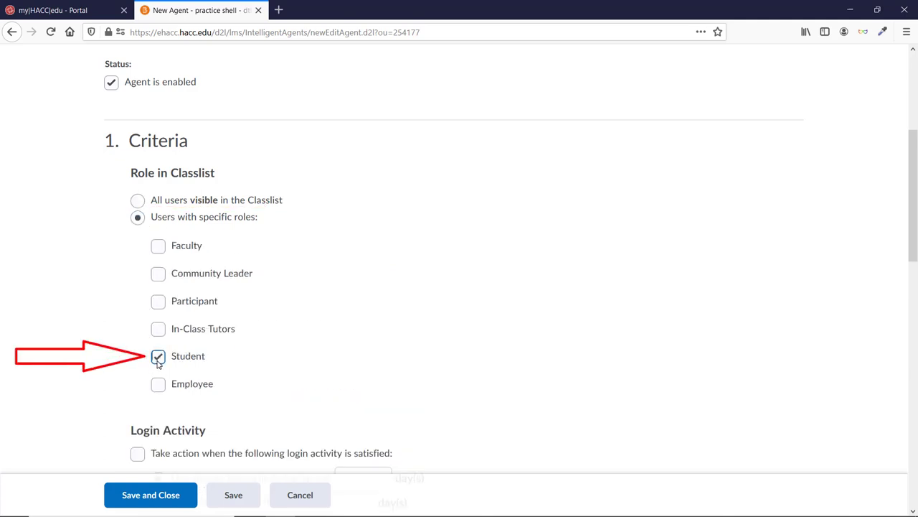
pyautogui.scroll(-3, 550, 266)
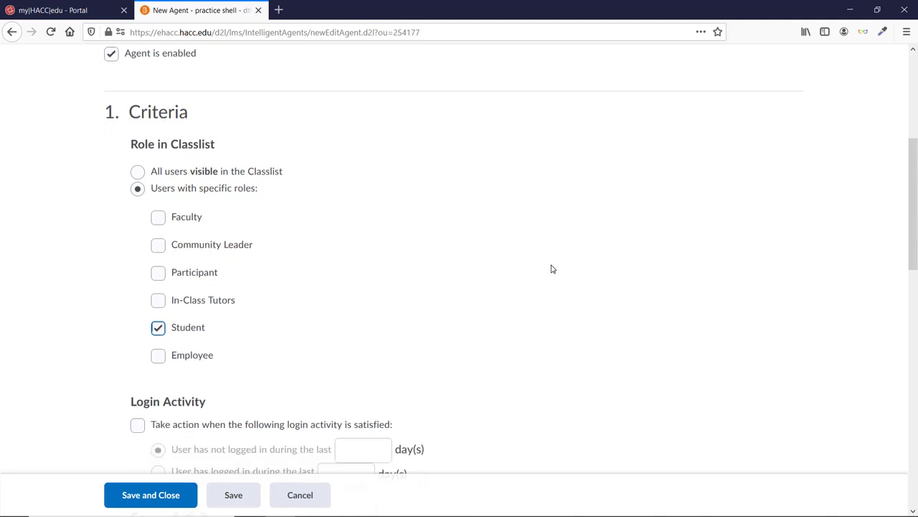
pyautogui.scroll(-3, 765, 246)
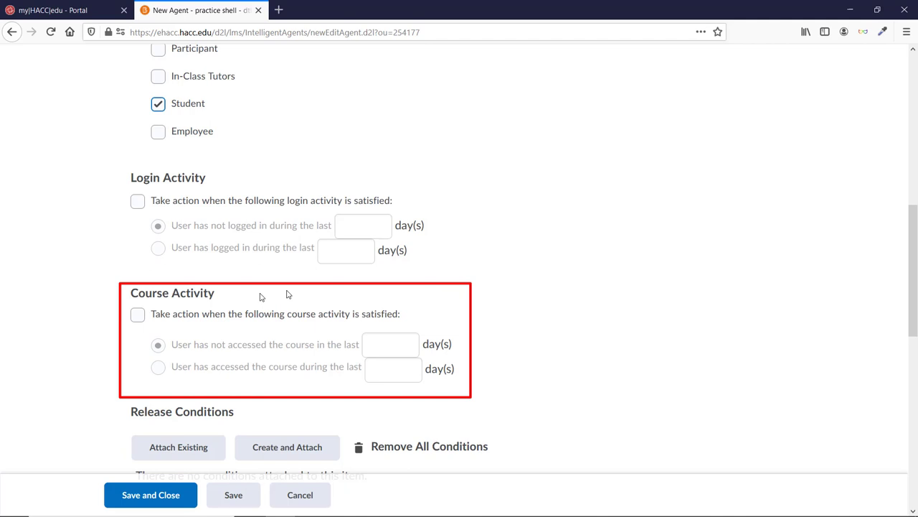
# Step: Enable the Course Activity criterion for users who haven't accessed the course in 5 days
pyautogui.click(138, 316)
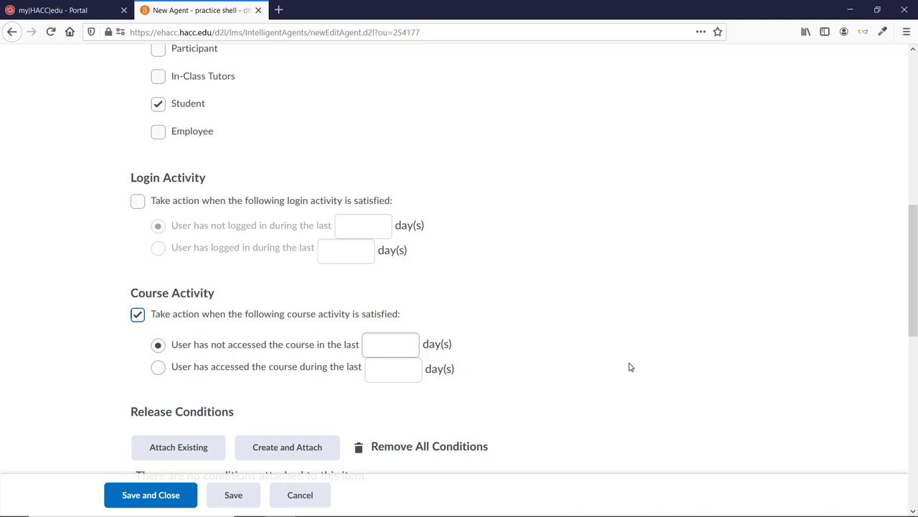
pyautogui.click(409, 349)
pyautogui.write('5')
pyautogui.scroll(-4, 537, 334)
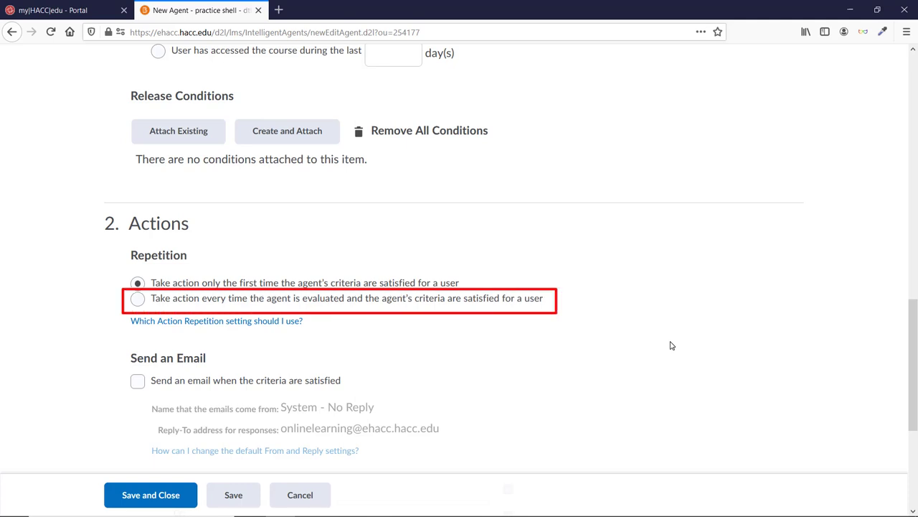
# Step: Set the agent to act every time criteria are met and enable sending an email
pyautogui.click(138, 299)
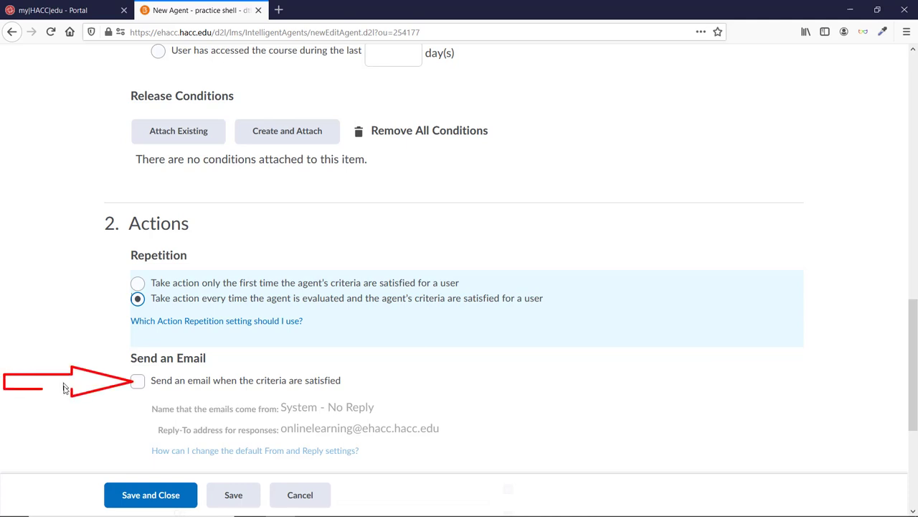
pyautogui.click(138, 382)
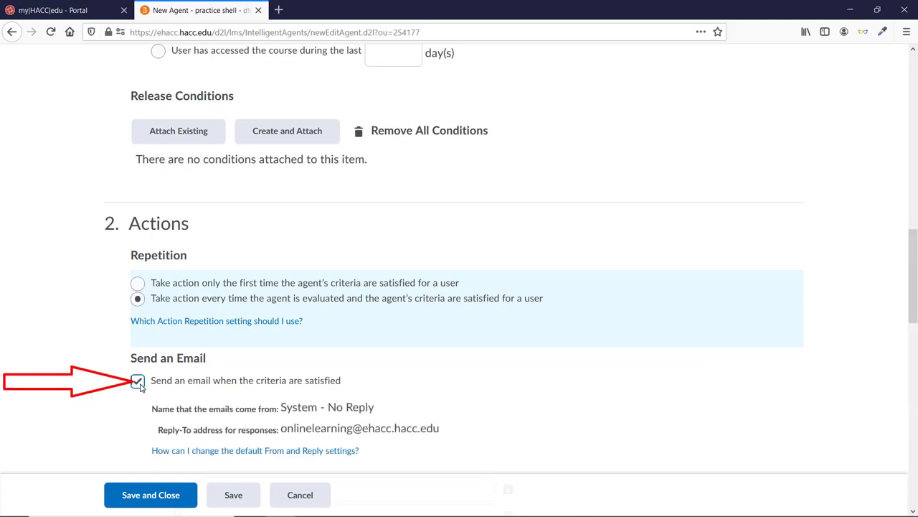
pyautogui.scroll(-3, 140, 385)
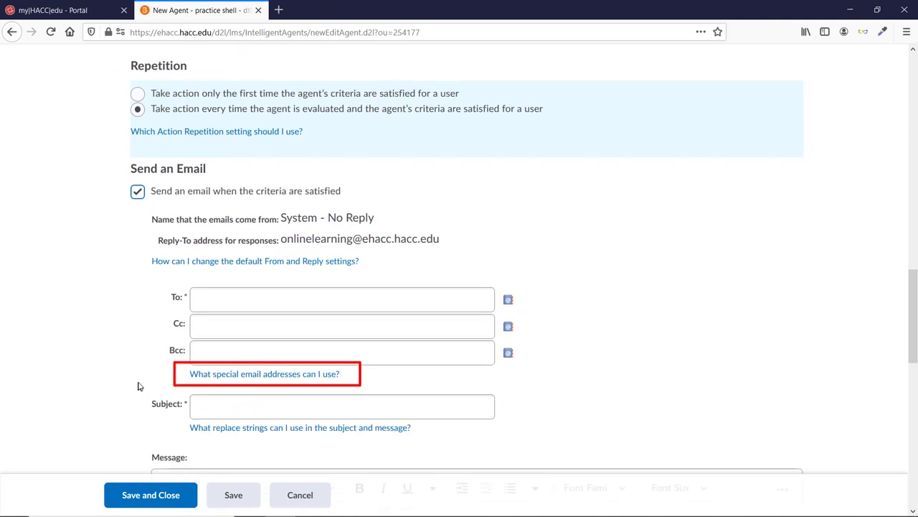
# Step: Address the email To {InitiatingUser}, copied from the special email addresses help
pyautogui.click(235, 374)
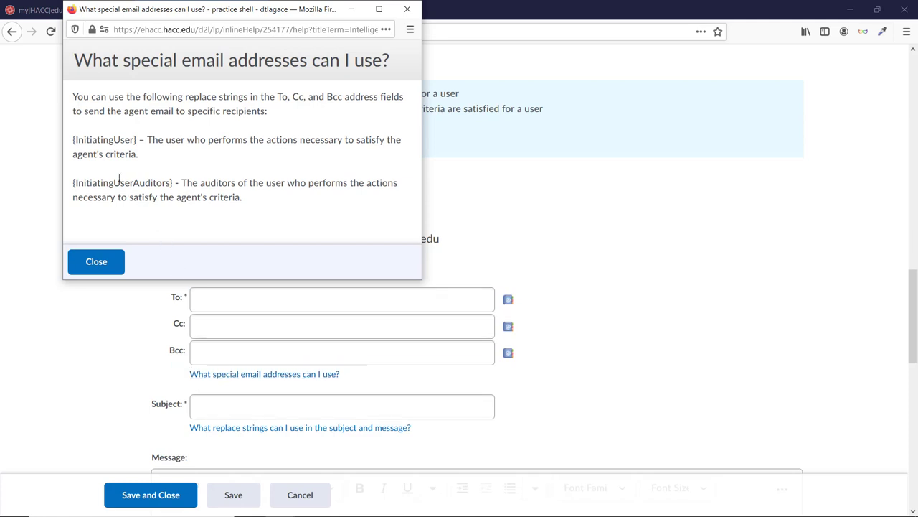
pyautogui.moveTo(73, 139); pyautogui.dragTo(137, 140)
pyautogui.hotkey('ctrl', 'c')
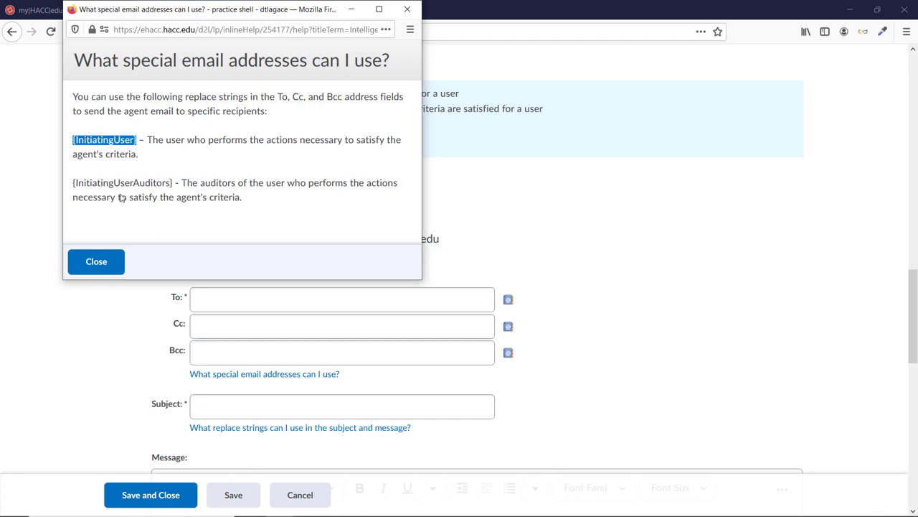
pyautogui.click(96, 261)
pyautogui.click(215, 302)
pyautogui.hotkey('ctrl', 'v')
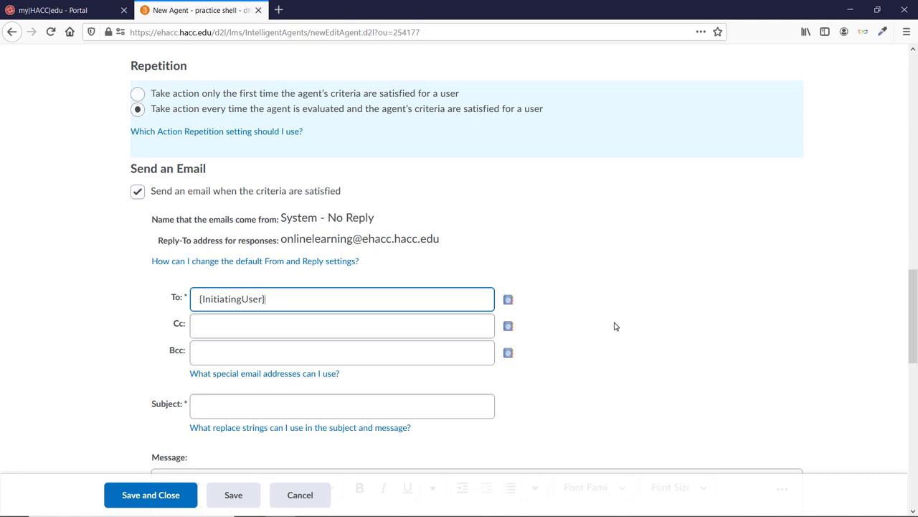
pyautogui.scroll(-1, 614, 327)
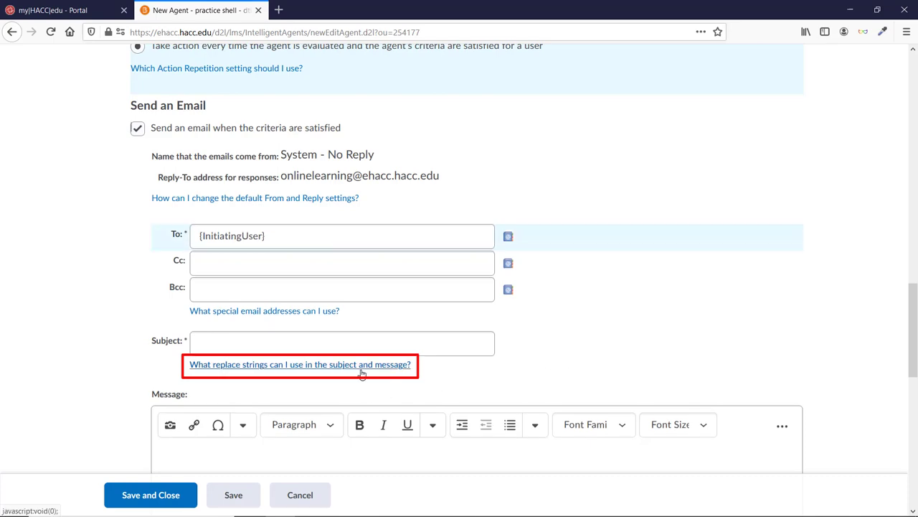
# Step: Set the email subject to 'Activity in {OrgUnitName}' using the copied replace string
pyautogui.click(361, 368)
pyautogui.scroll(-2, 352, 212)
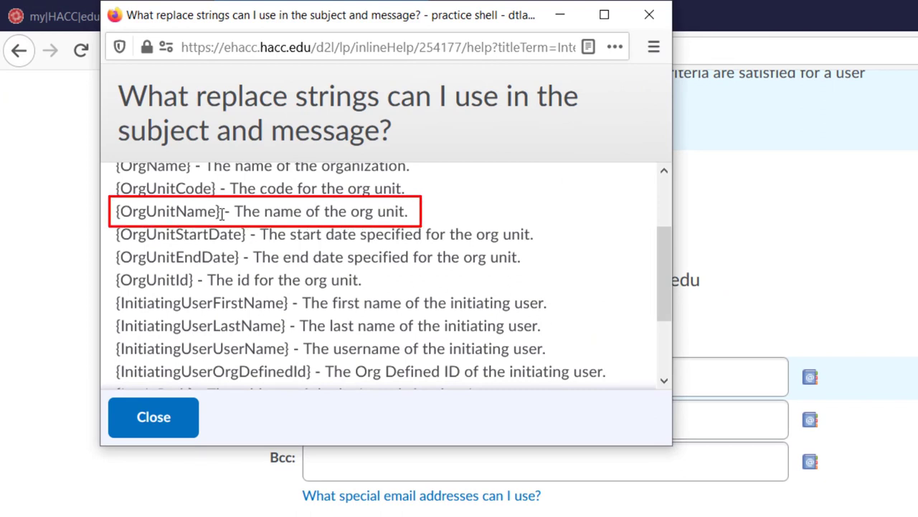
pyautogui.moveTo(221, 212); pyautogui.dragTo(115, 212)
pyautogui.hotkey('ctrl', 'c')
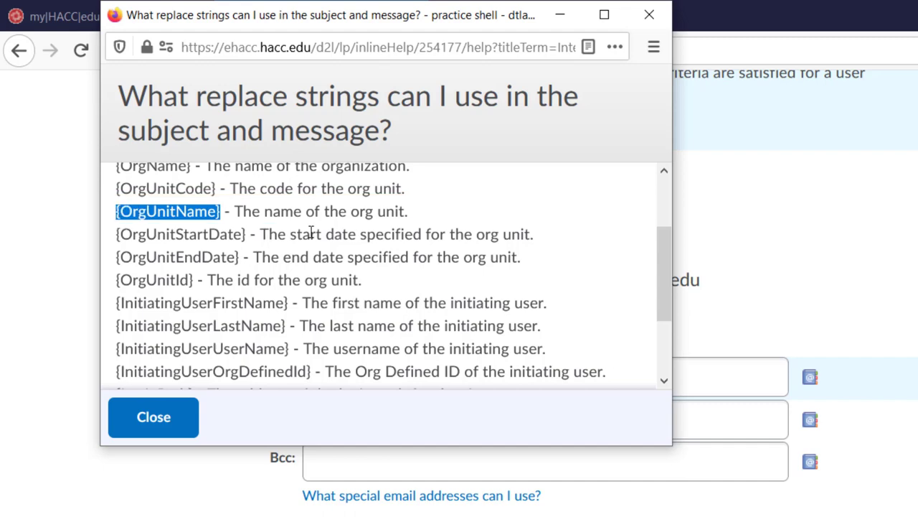
pyautogui.click(154, 416)
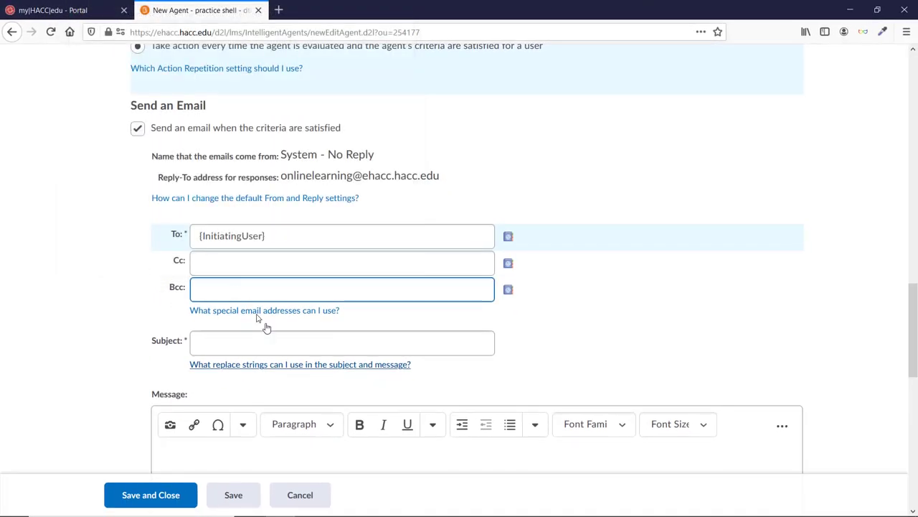
pyautogui.click(281, 341)
pyautogui.hotkey('ctrl', 'v')
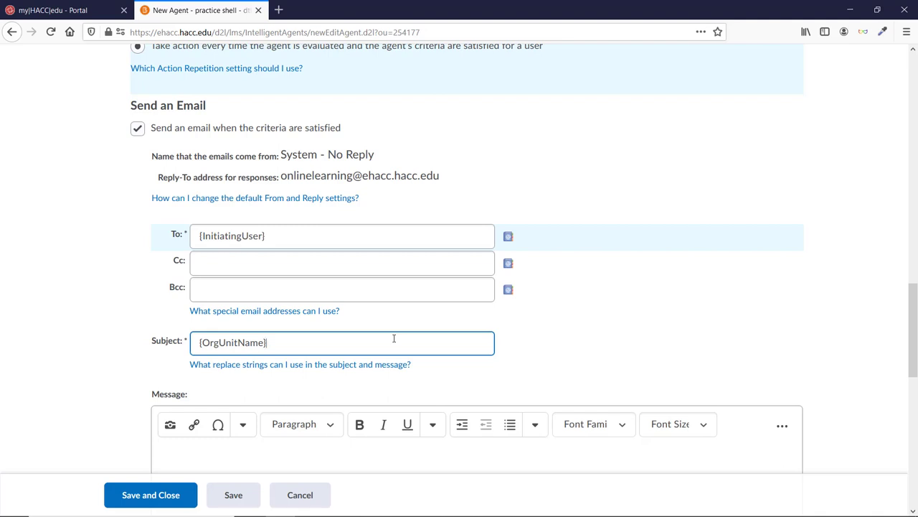
pyautogui.click(198, 345)
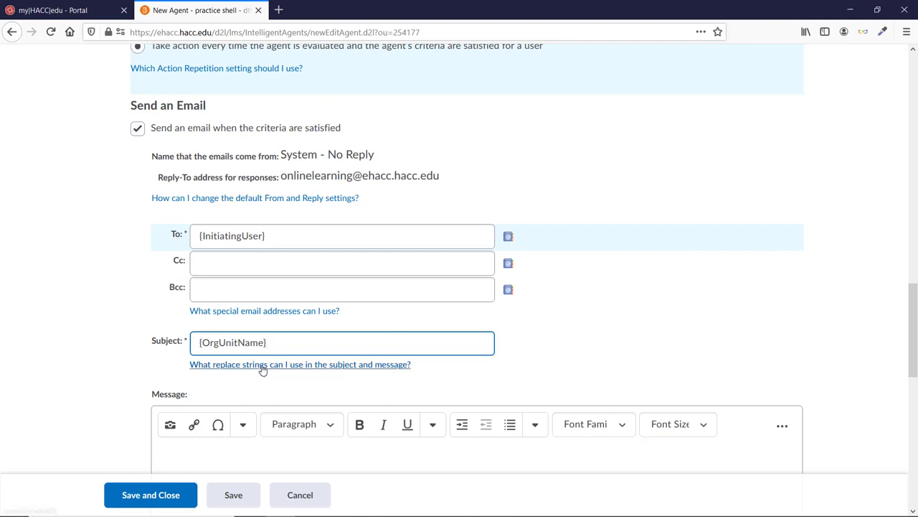
pyautogui.write('Activity in')
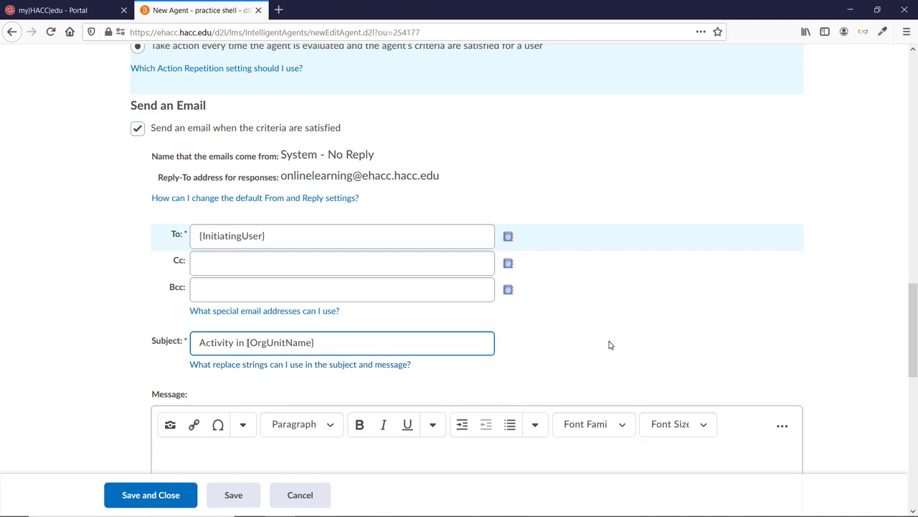
pyautogui.scroll(-2, 609, 345)
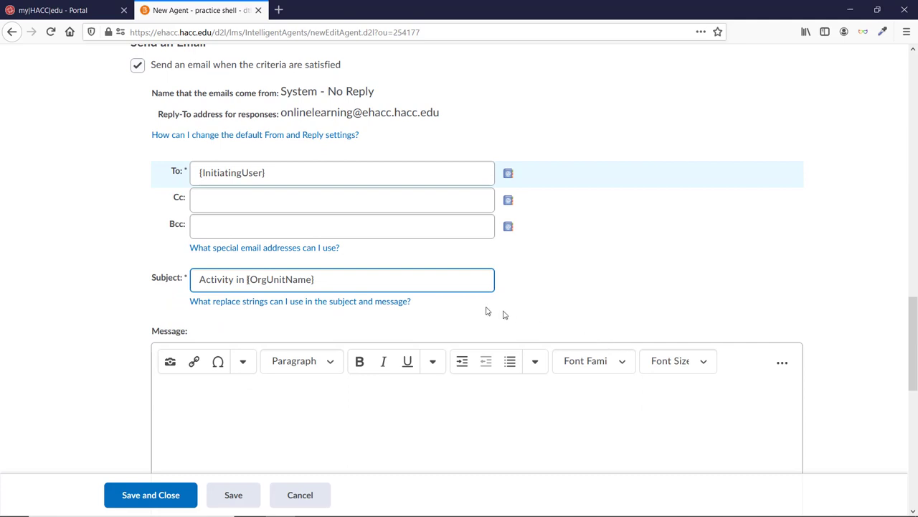
# Step: Copy the {InitiatingUserFirstName} replace string from the replace strings help
pyautogui.click(368, 303)
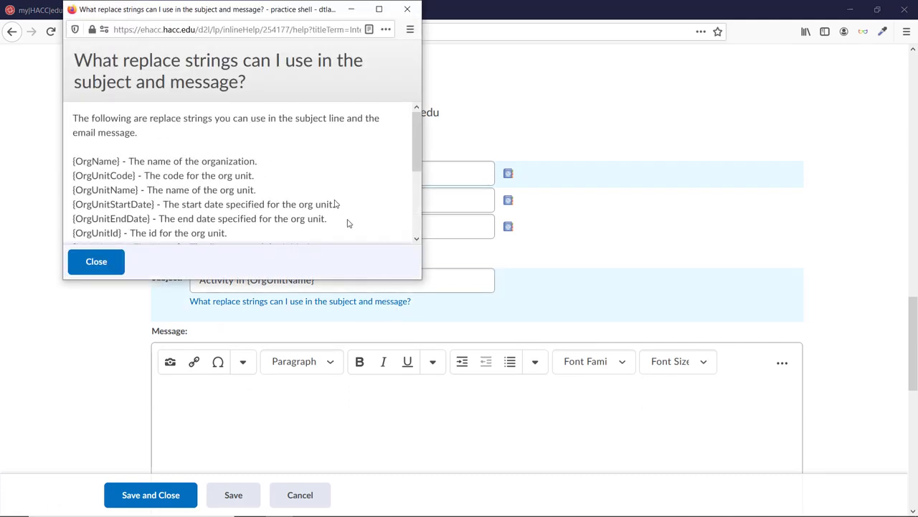
pyautogui.scroll(-2, 379, 166)
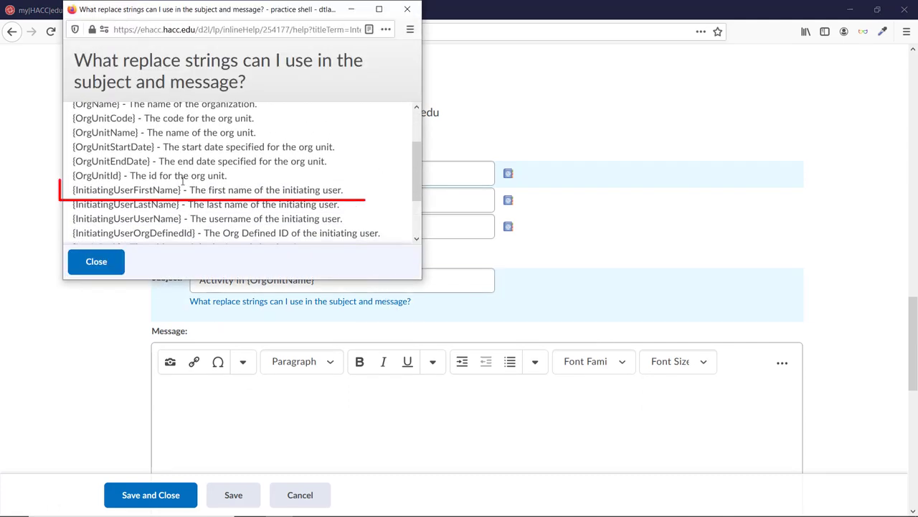
pyautogui.moveTo(182, 190); pyautogui.dragTo(72, 190)
pyautogui.hotkey('ctrl', 'c')
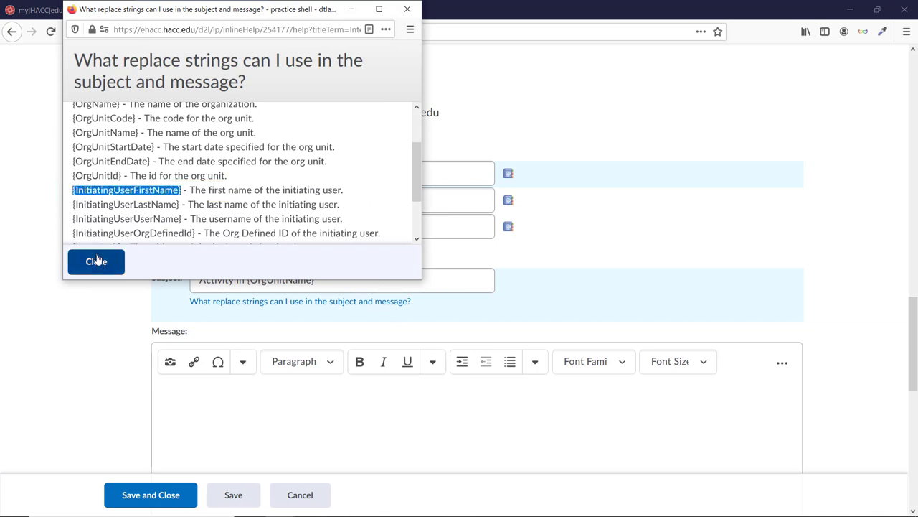
pyautogui.click(96, 261)
# Step: Begin the message body with the greeting '{InitiatingUserFirstName},'
pyautogui.click(285, 402)
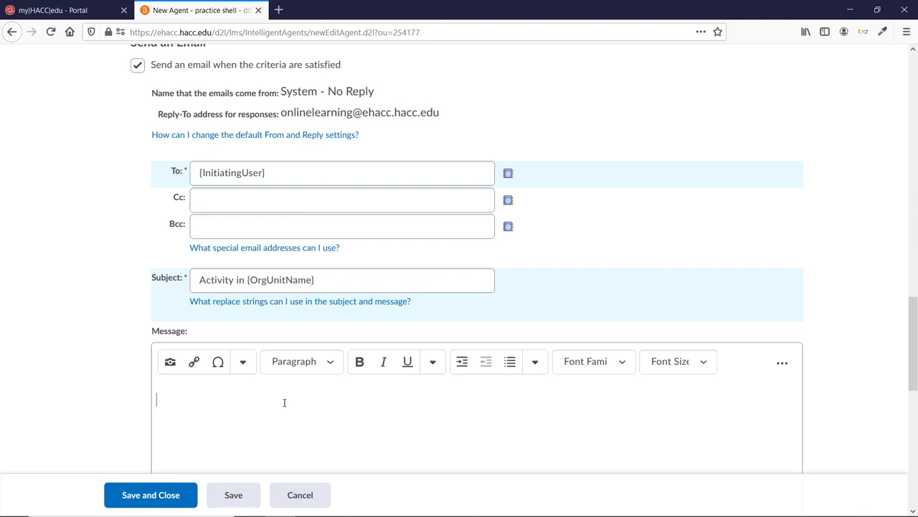
pyautogui.hotkey('ctrl', 'v')
pyautogui.write(',')
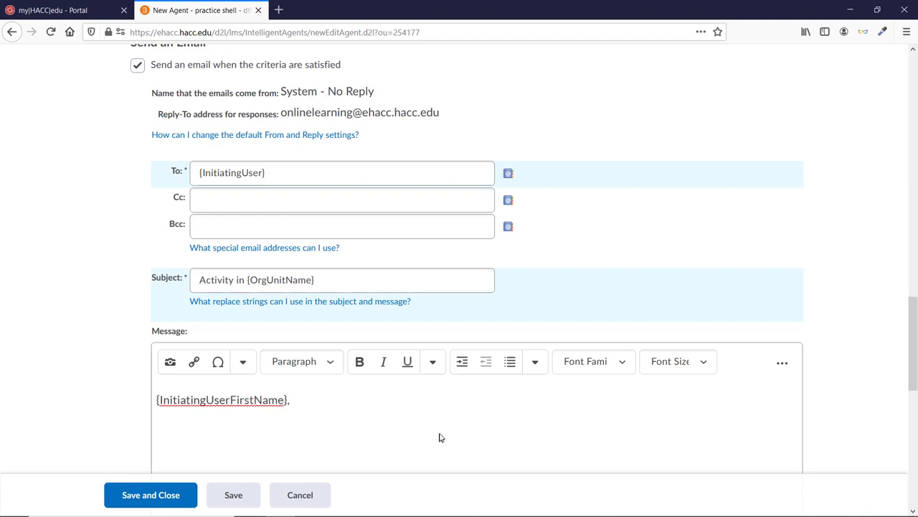
pyautogui.press('Return')
pyautogui.scroll(-1, 449, 426)
pyautogui.scroll(-2, 449, 427)
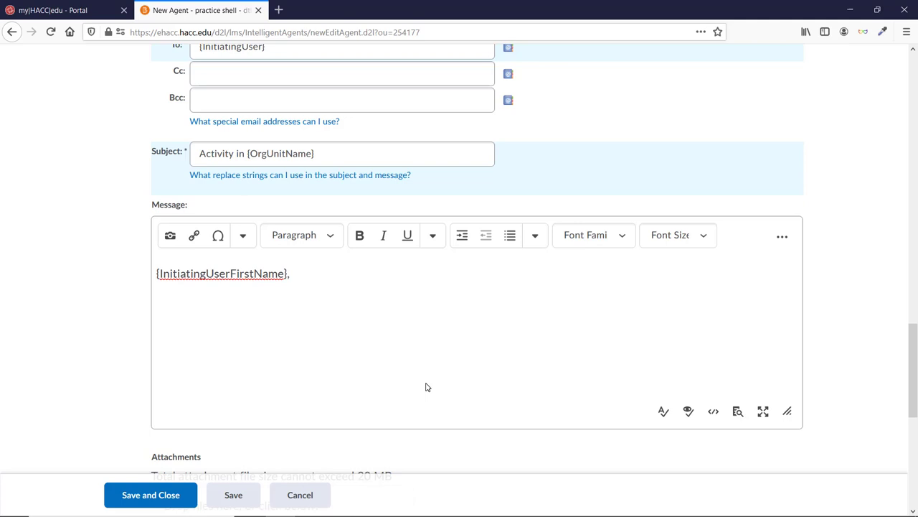
# Step: Paste the check-in paragraph, remove the duplicate greeting, and sign with the professor's name
pyautogui.write("{InitiatingUserFirstName}, I noticed that you haven't accessed {OrgUnitName} in D2L since {LastCourseAccessDate}. I just want to check in and make sure everything is ok, and to remind you that there is still time to catch back up. I don't want you to fall too far behind, so please let me know if you have any questions or need any help.")
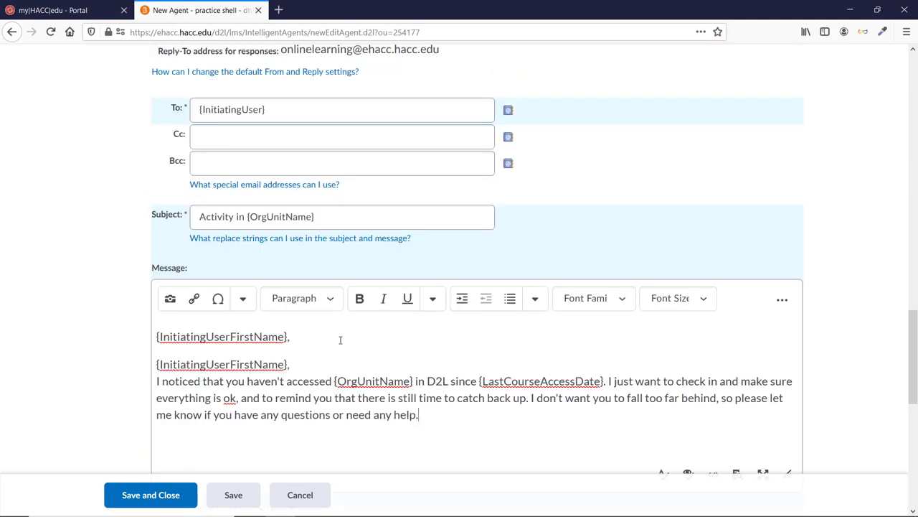
pyautogui.moveTo(290, 337); pyautogui.dragTo(137, 338)
pyautogui.press('Delete')
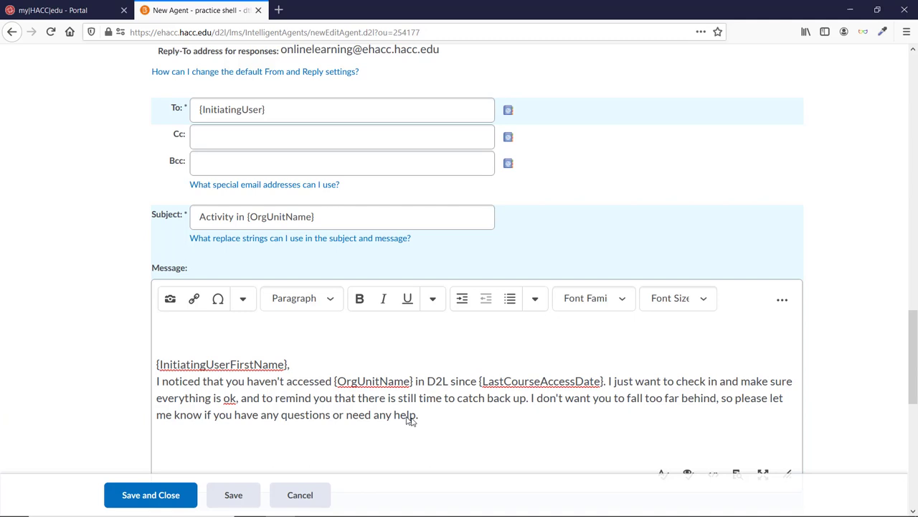
pyautogui.press('Delete')
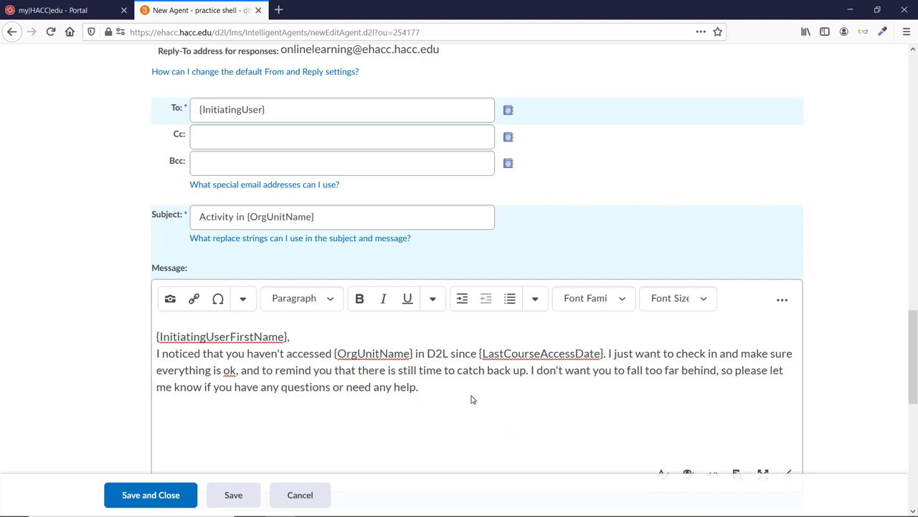
pyautogui.write('Professor Lagace')
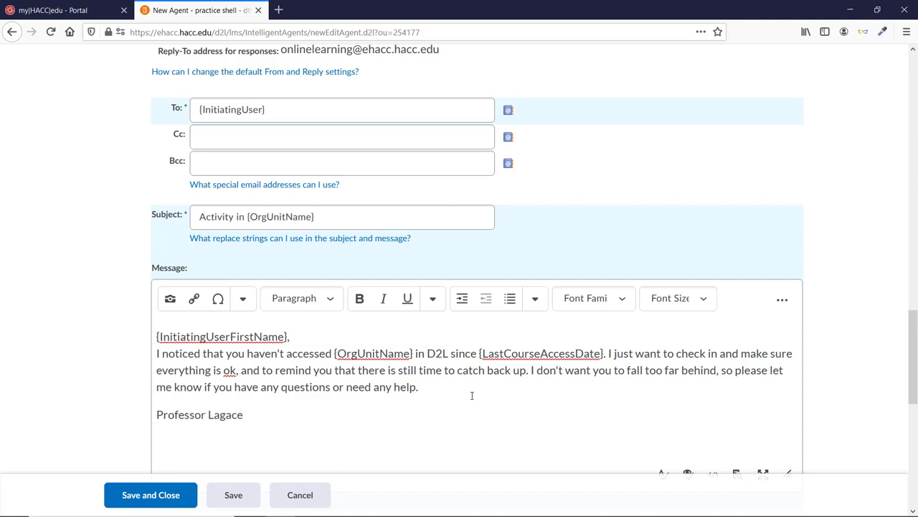
pyautogui.scroll(-2, 522, 322)
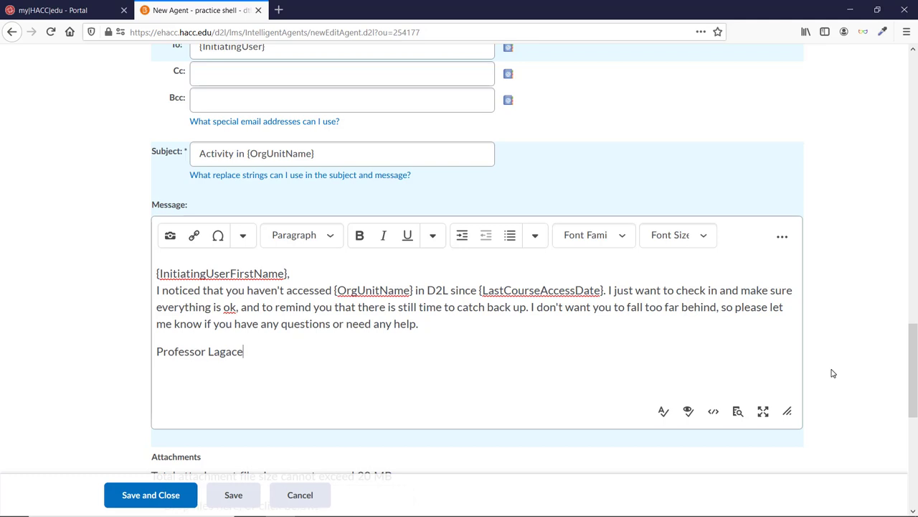
# Step: Enable Use Schedule for the agent and bring up the Update Agent Schedule dialog
pyautogui.scroll(-3, 833, 373)
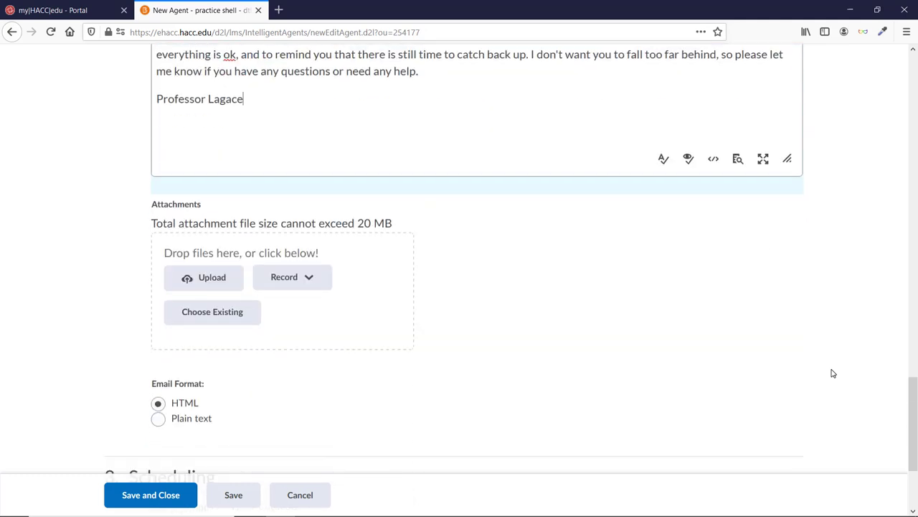
pyautogui.scroll(-3, 833, 373)
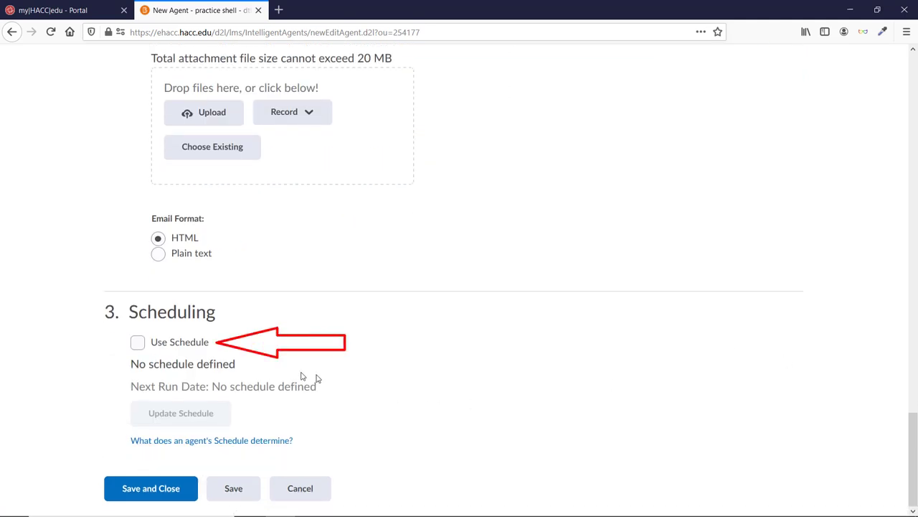
pyautogui.click(137, 343)
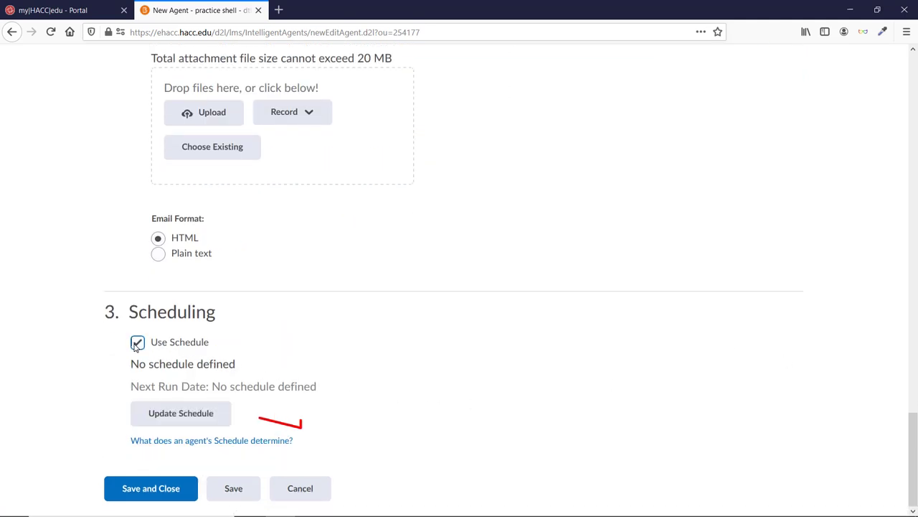
pyautogui.click(183, 414)
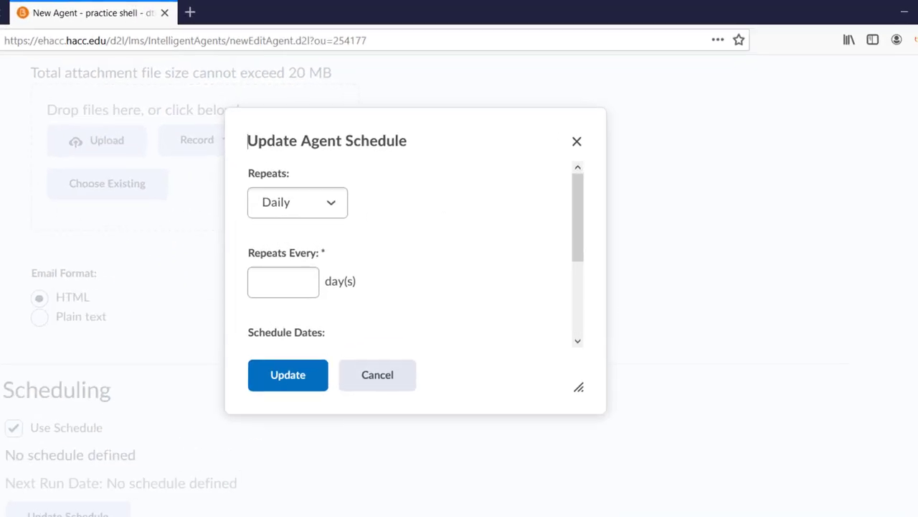
# Step: Try the Daily and Weekly repeat frequencies, ending with Repeats set back to Daily
pyautogui.click(329, 205)
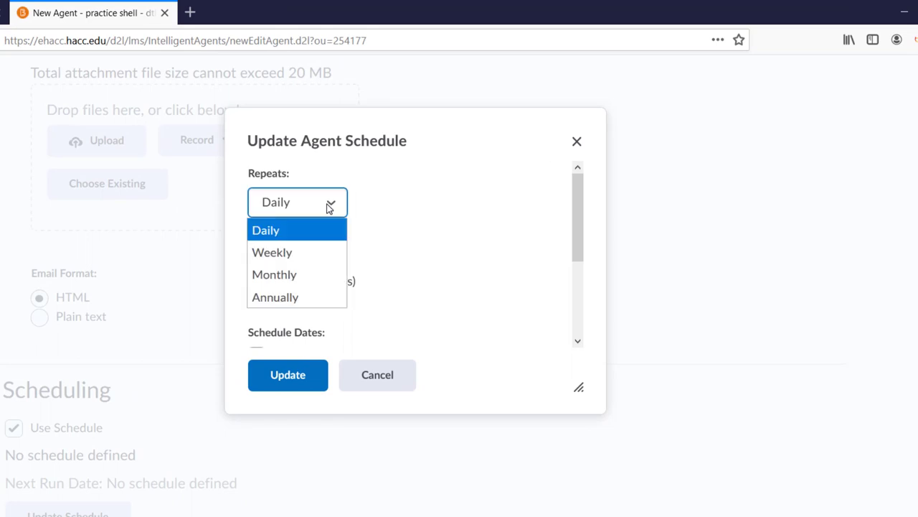
pyautogui.click(329, 205)
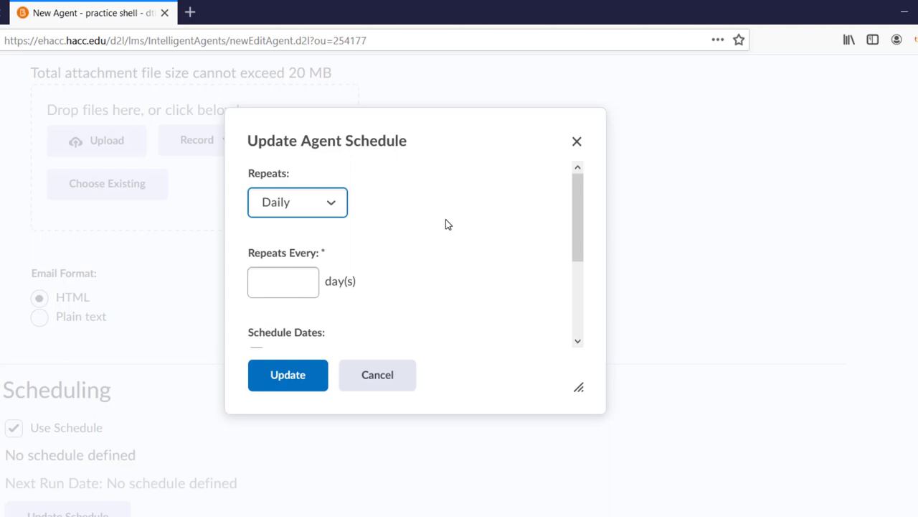
pyautogui.click(284, 284)
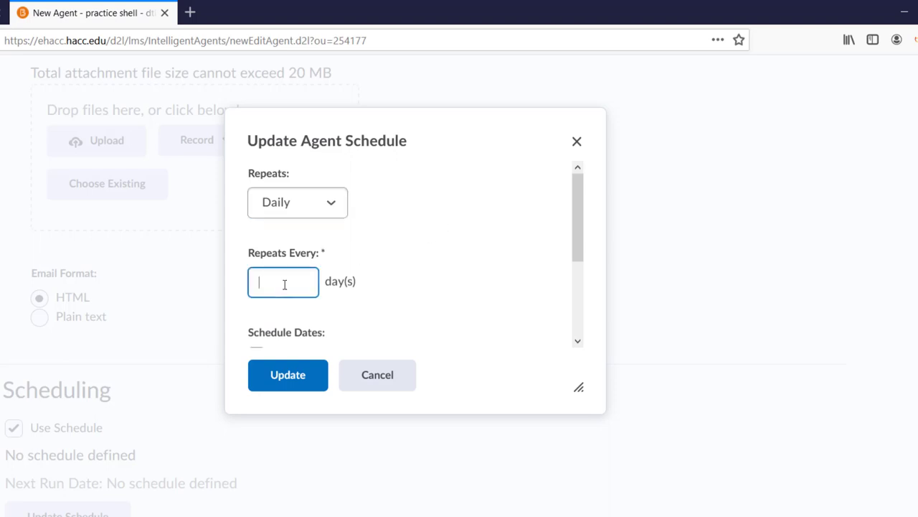
pyautogui.write('7')
pyautogui.click(317, 214)
pyautogui.click(311, 249)
pyautogui.click(289, 281)
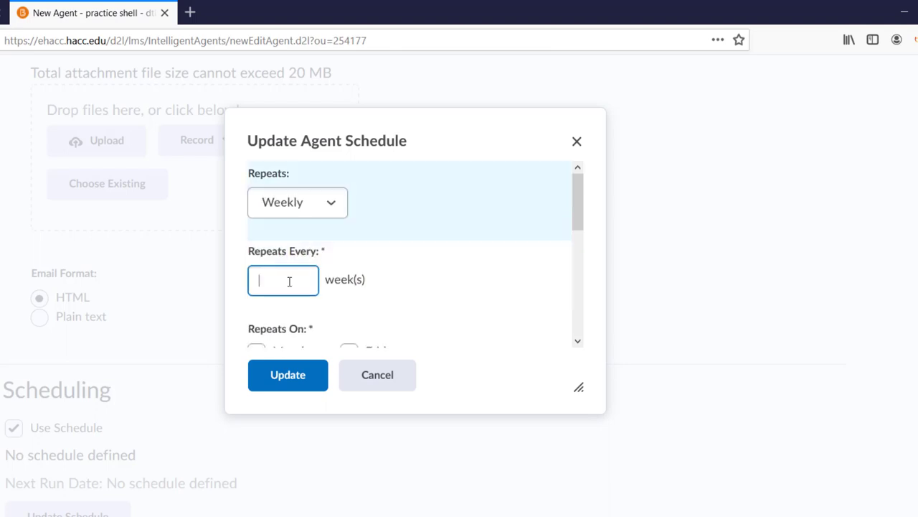
pyautogui.write('1')
pyautogui.click(344, 209)
pyautogui.click(297, 229)
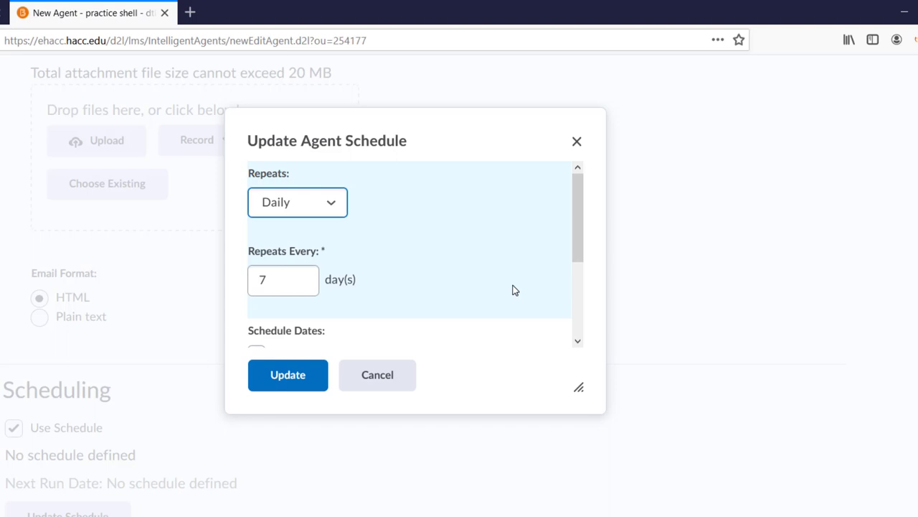
# Step: Set the Repeats Every interval to 2 days
pyautogui.click(272, 284)
pyautogui.hotkey('ctrl', 'a')
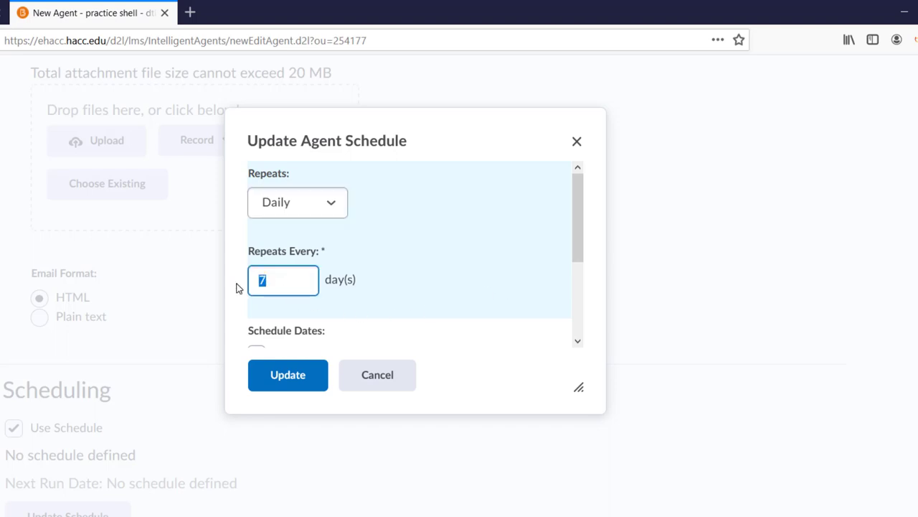
pyautogui.write('1')
pyautogui.moveTo(297, 278); pyautogui.dragTo(226, 280)
pyautogui.write('5')
pyautogui.doubleClick(255, 280)
pyautogui.write('2')
# Step: Give the schedule a start date of January 25, 2021
pyautogui.scroll(-3, 502, 343)
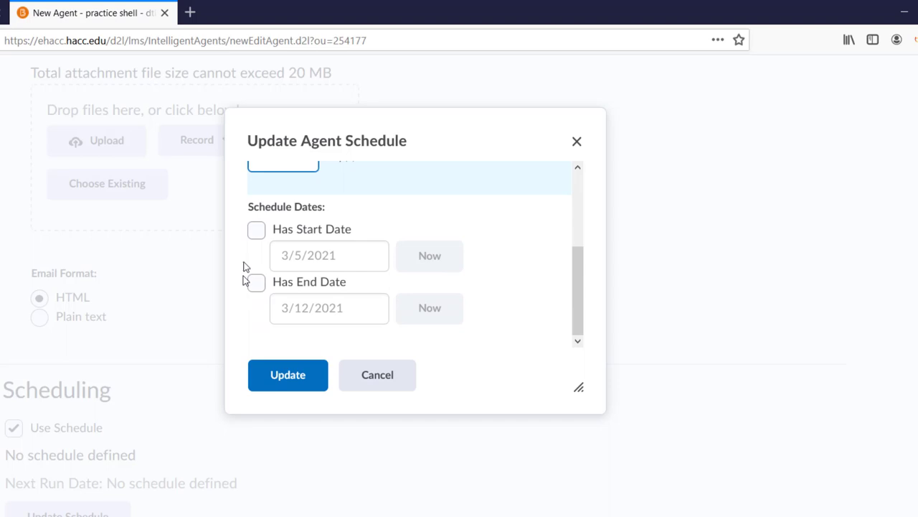
pyautogui.click(256, 231)
pyautogui.click(359, 250)
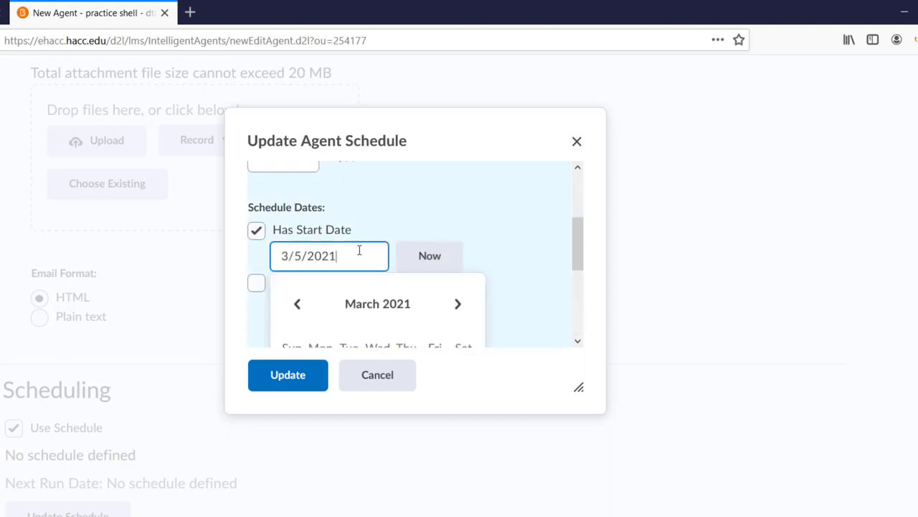
pyautogui.click(299, 233)
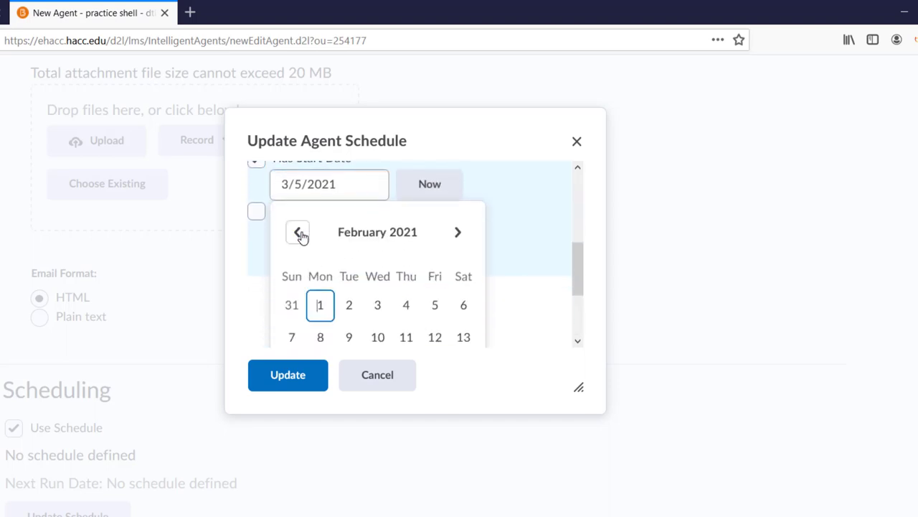
pyautogui.click(300, 234)
pyautogui.scroll(-3, 379, 293)
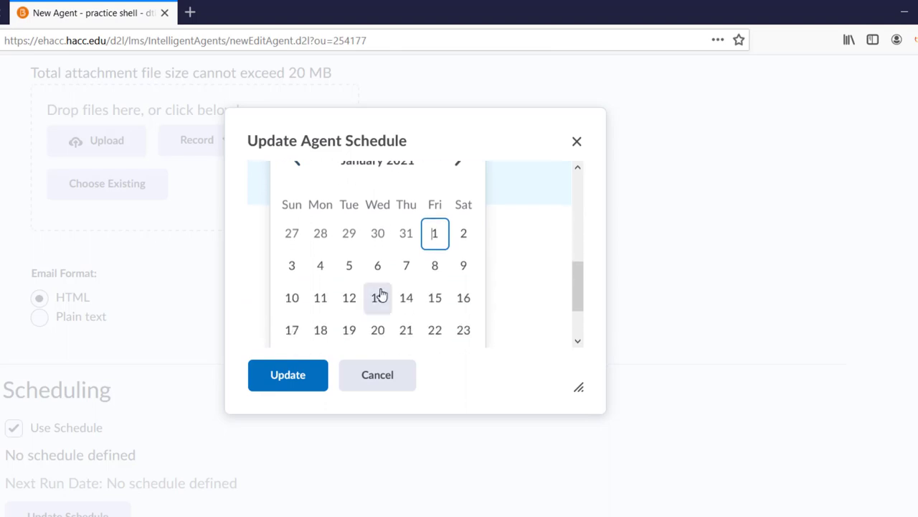
pyautogui.click(320, 291)
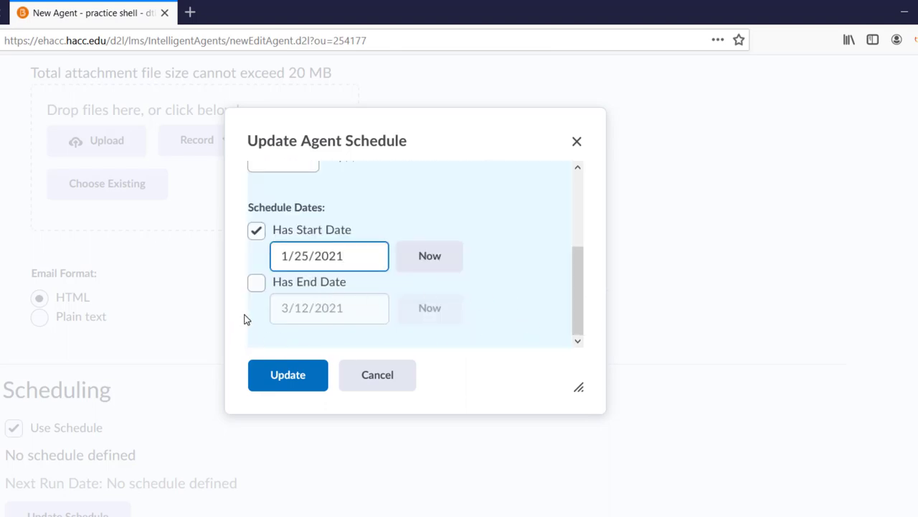
# Step: Set the schedule's end date to May 10, 2021 and apply the schedule
pyautogui.click(256, 287)
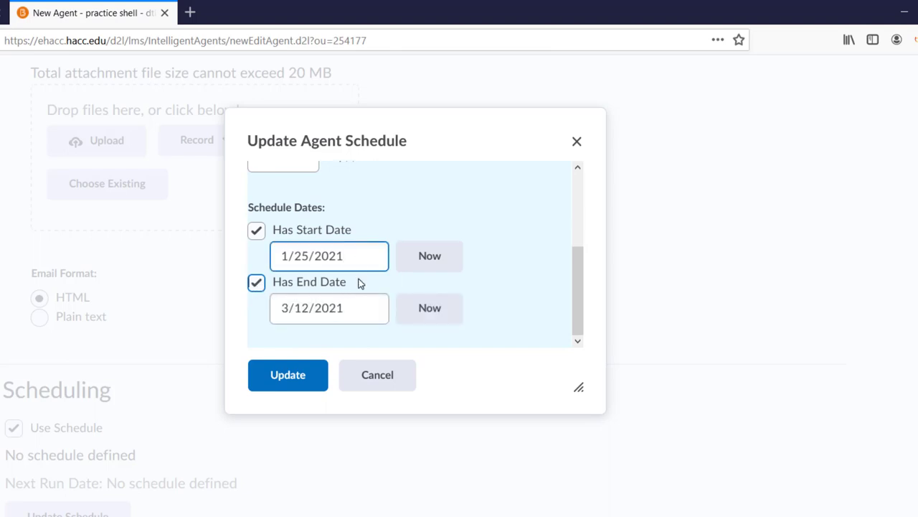
pyautogui.click(356, 303)
pyautogui.scroll(-4, 379, 332)
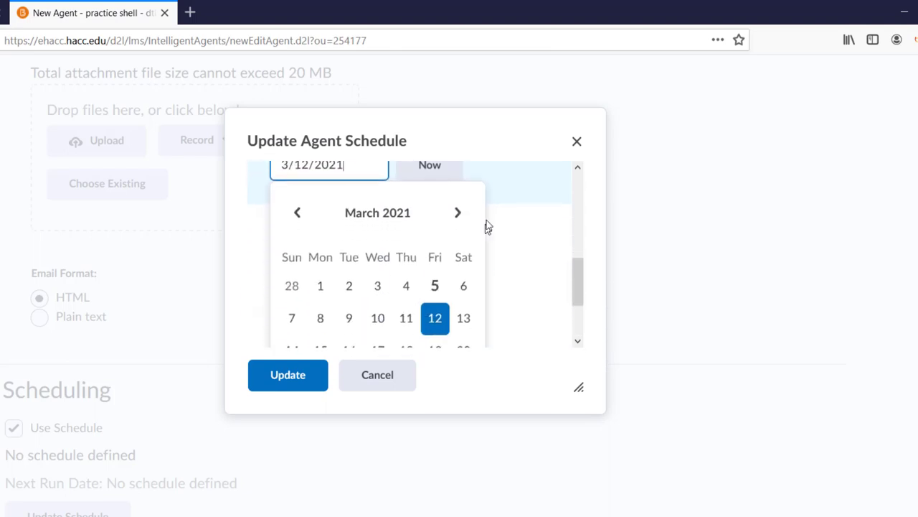
pyautogui.click(461, 217)
pyautogui.click(461, 217)
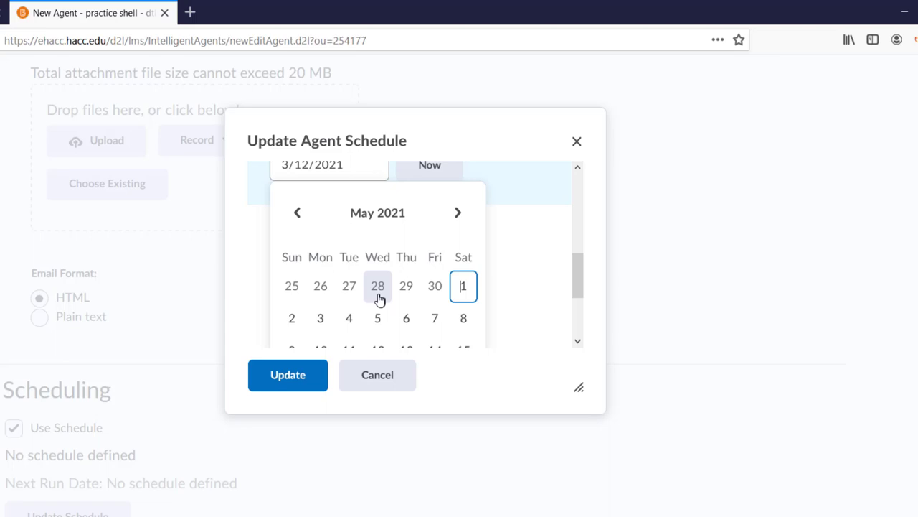
pyautogui.scroll(-1, 379, 300)
pyautogui.click(320, 286)
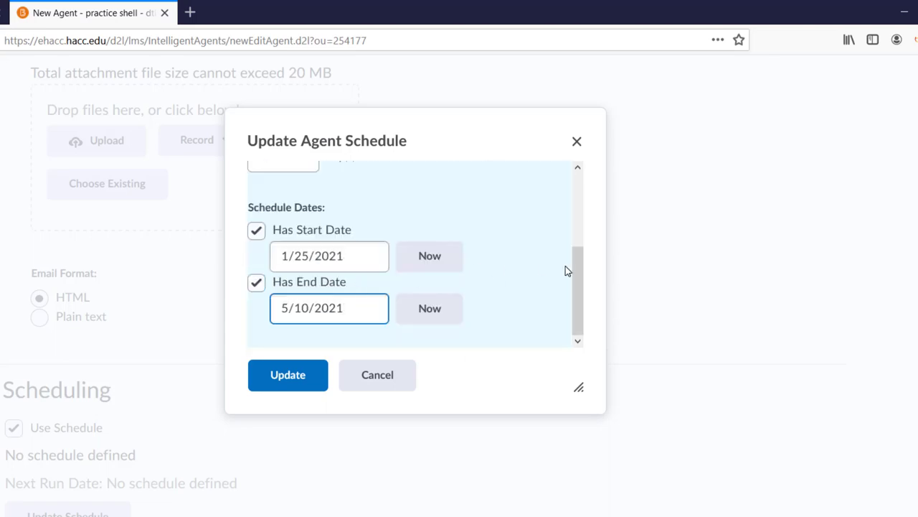
pyautogui.click(278, 375)
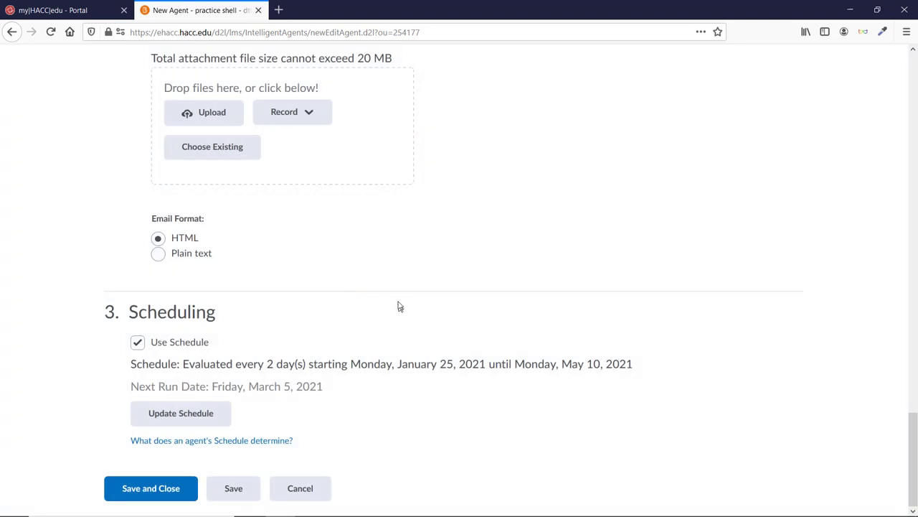
# Step: Save and close the 5 Days No Access agent, then run a Practice Run of it
pyautogui.click(167, 486)
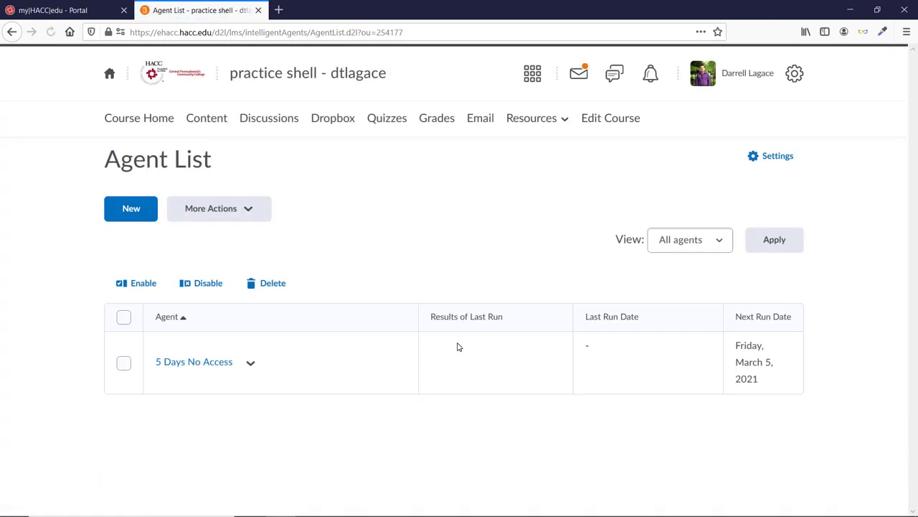
pyautogui.click(250, 364)
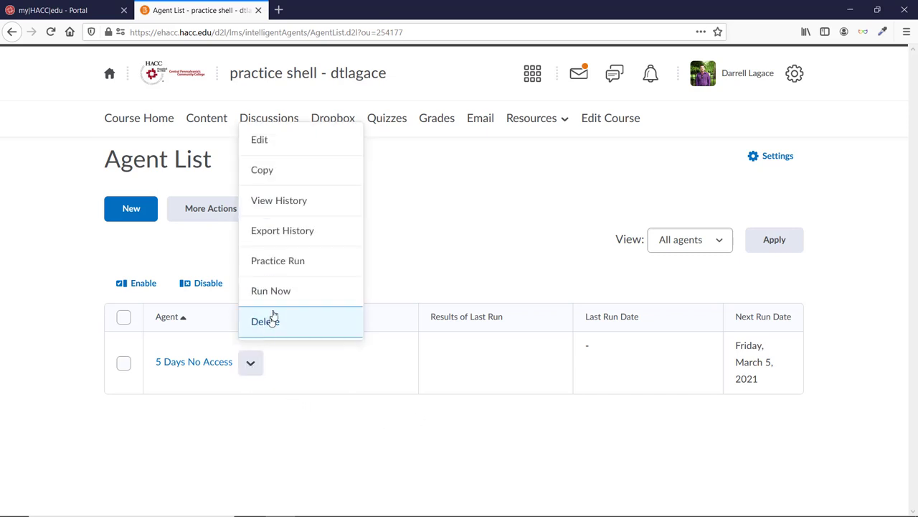
pyautogui.click(292, 265)
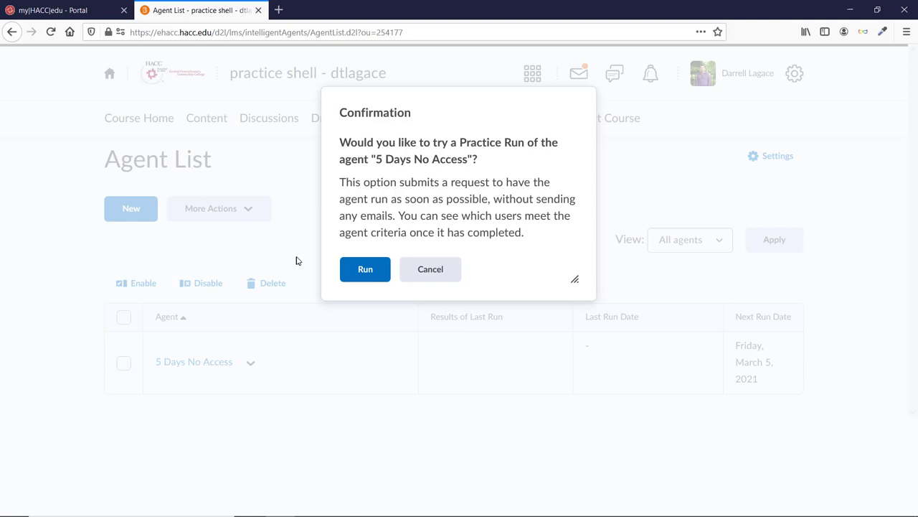
pyautogui.click(385, 274)
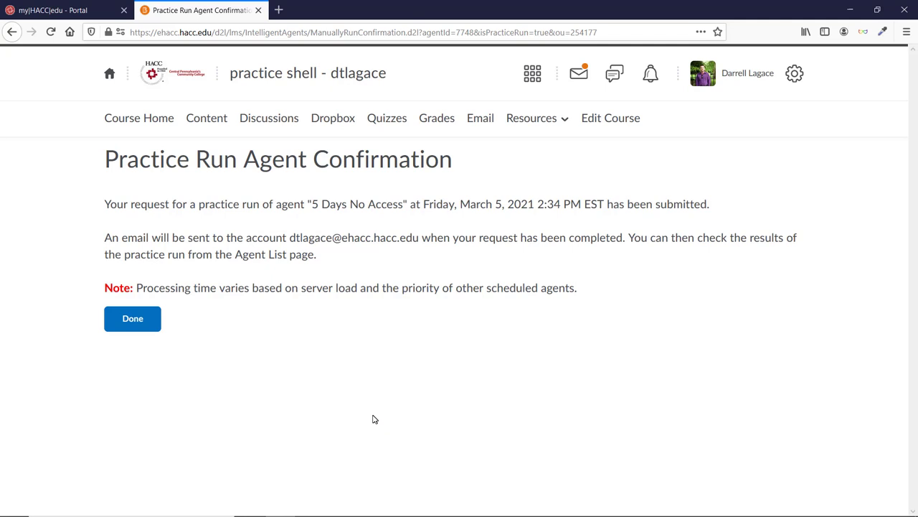
pyautogui.click(133, 323)
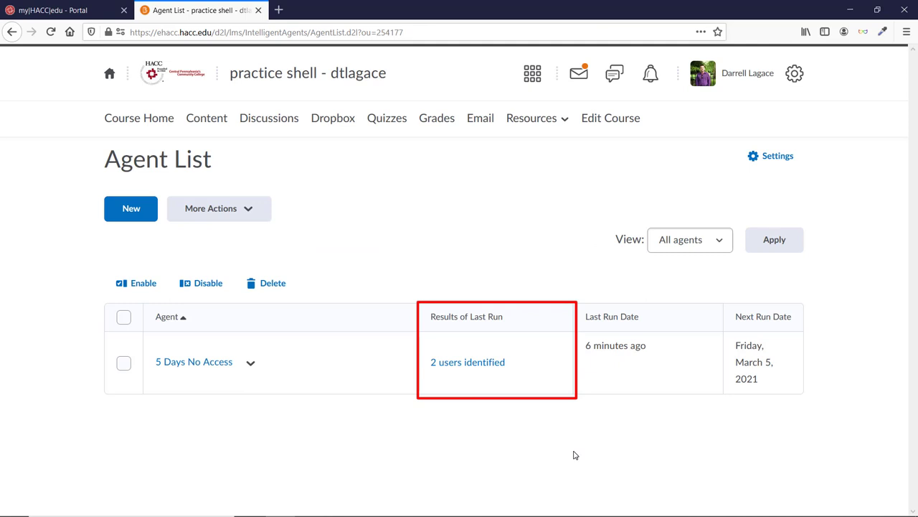
pyautogui.click(472, 366)
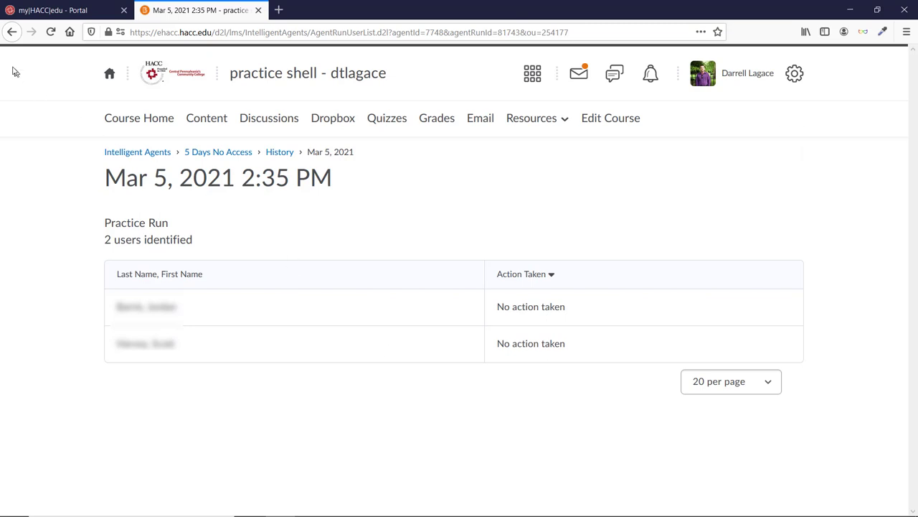
pyautogui.click(12, 31)
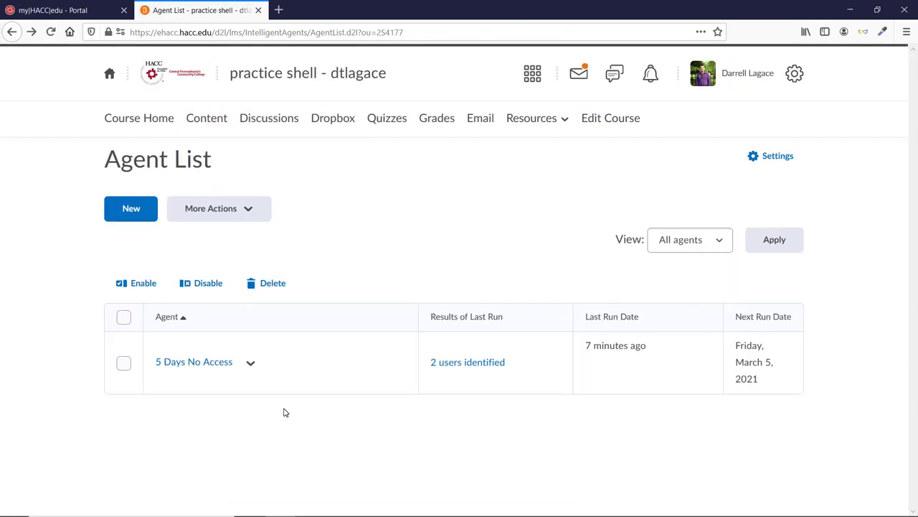
# Step: Duplicate the 5 Days No Access agent and open the copy for editing
pyautogui.click(123, 365)
pyautogui.click(206, 285)
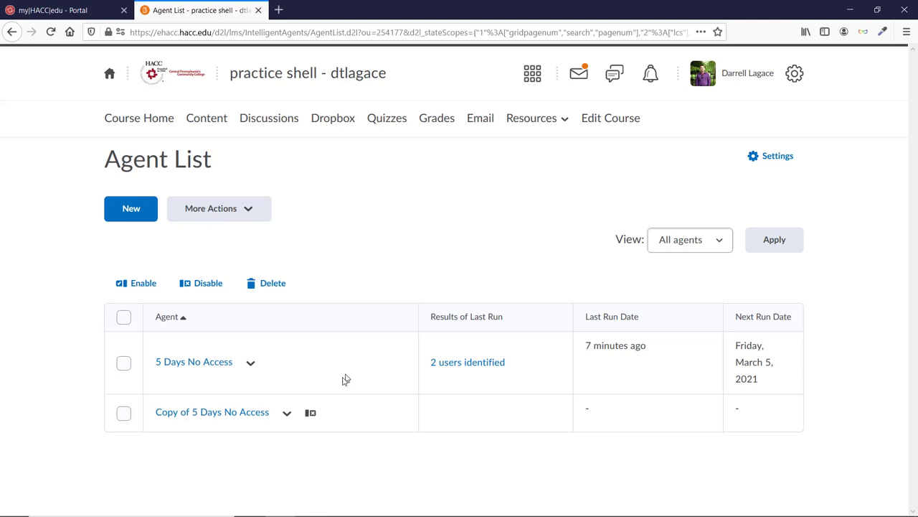
pyautogui.click(230, 414)
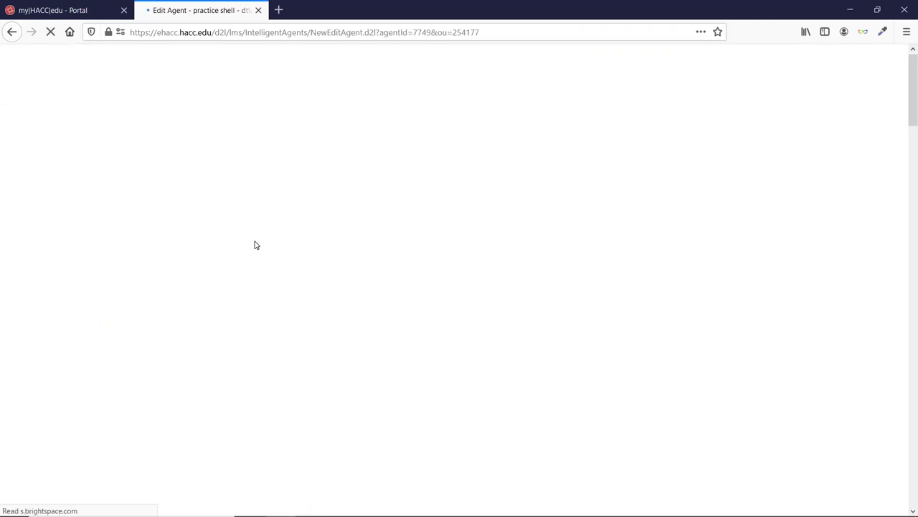
# Step: Rename the copy to '10 Days No Access', enable it, and set course inactivity to 10 days
pyautogui.moveTo(157, 275); pyautogui.dragTo(112, 275)
pyautogui.write('10 Days No Access')
pyautogui.scroll(-1, 164, 318)
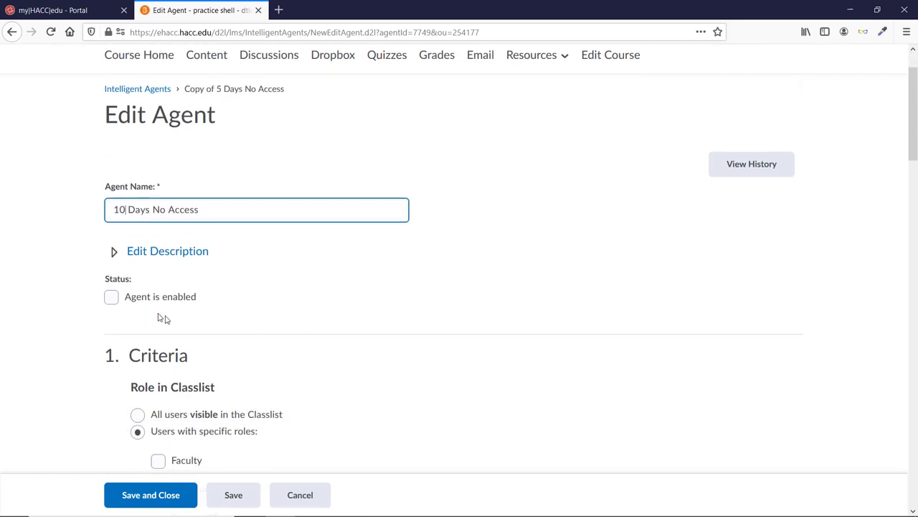
pyautogui.click(111, 298)
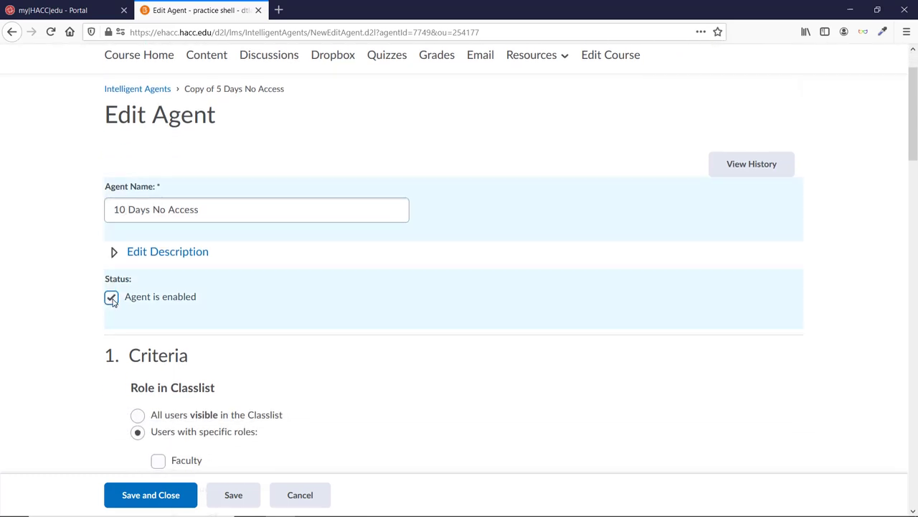
pyautogui.scroll(-3, 789, 356)
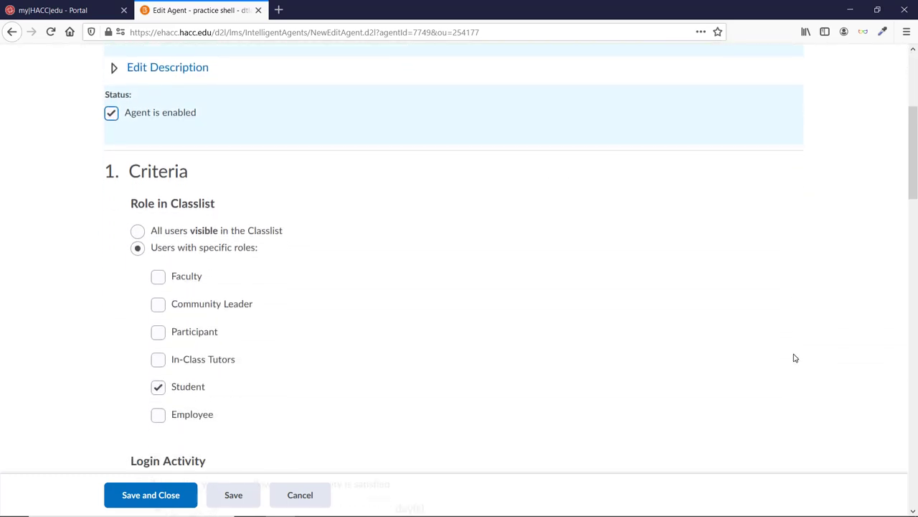
pyautogui.scroll(-3, 795, 357)
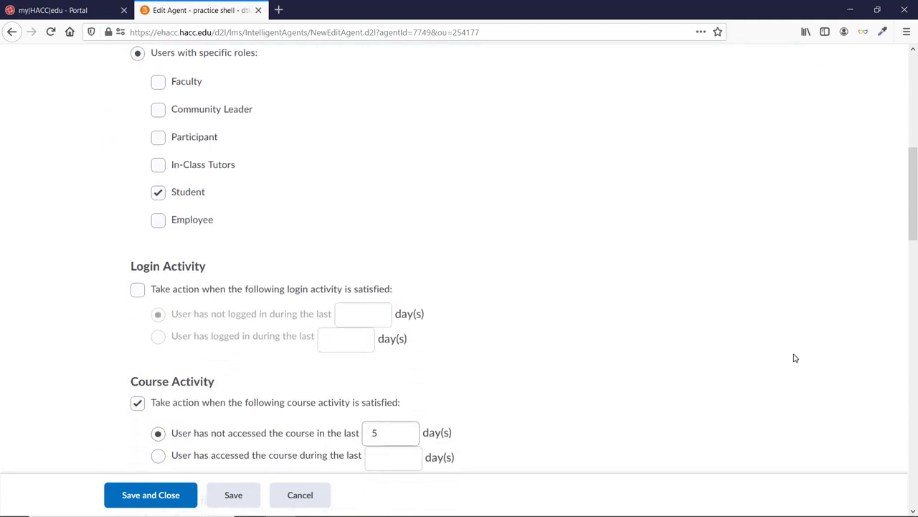
pyautogui.scroll(-2, 795, 358)
pyautogui.doubleClick(416, 312)
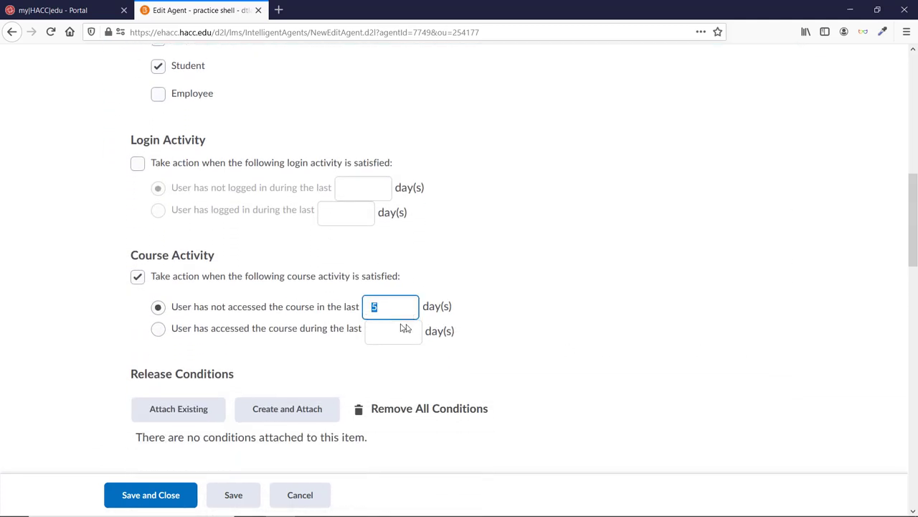
pyautogui.write('10')
# Step: Replace the email message with the new concern text and sign it with the professor's name
pyautogui.scroll(-2, 498, 327)
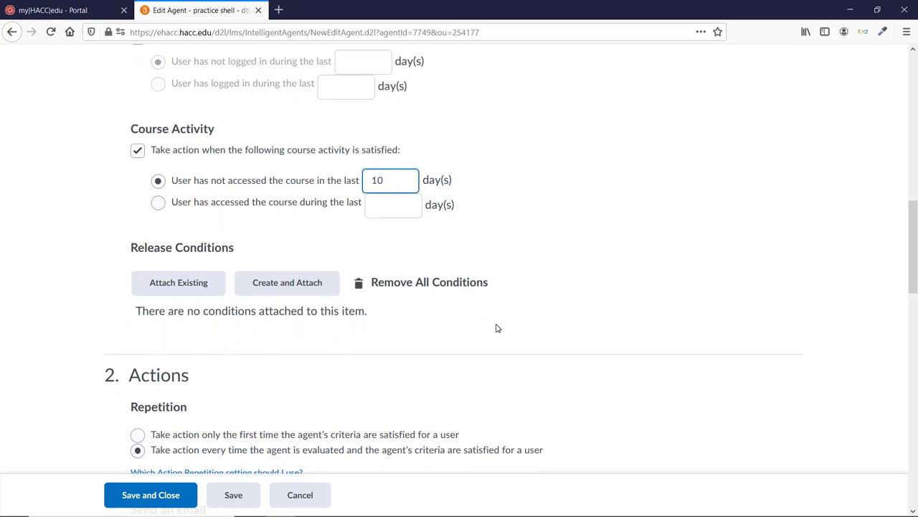
pyautogui.scroll(-6, 498, 328)
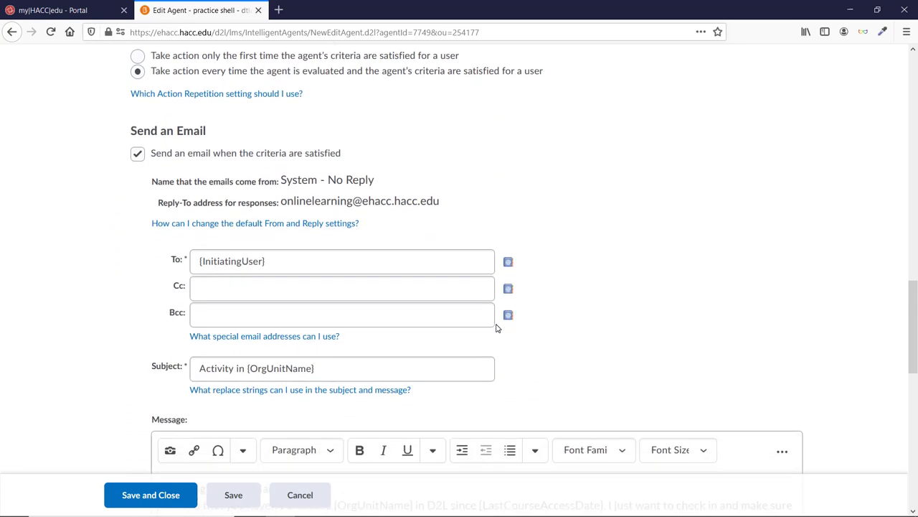
pyautogui.scroll(-2, 498, 328)
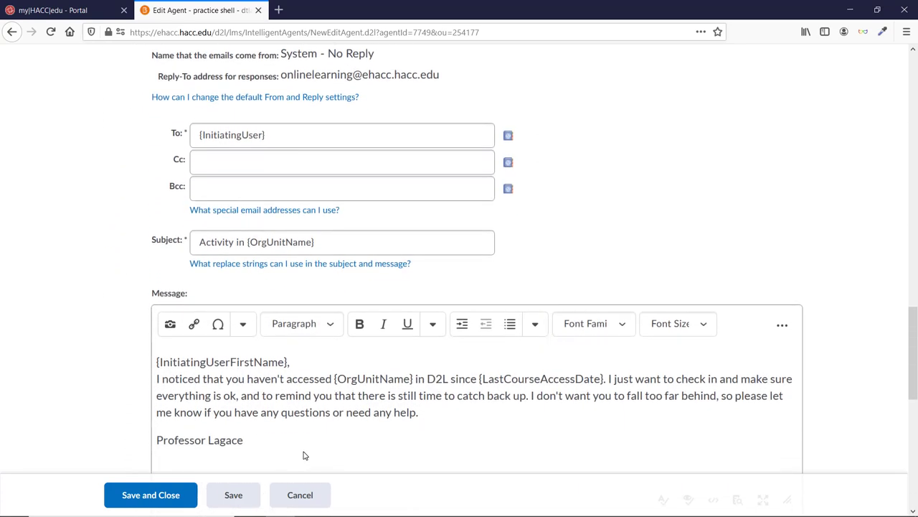
pyautogui.moveTo(303, 455); pyautogui.dragTo(94, 322)
pyautogui.hotkey('ctrl', 'v')
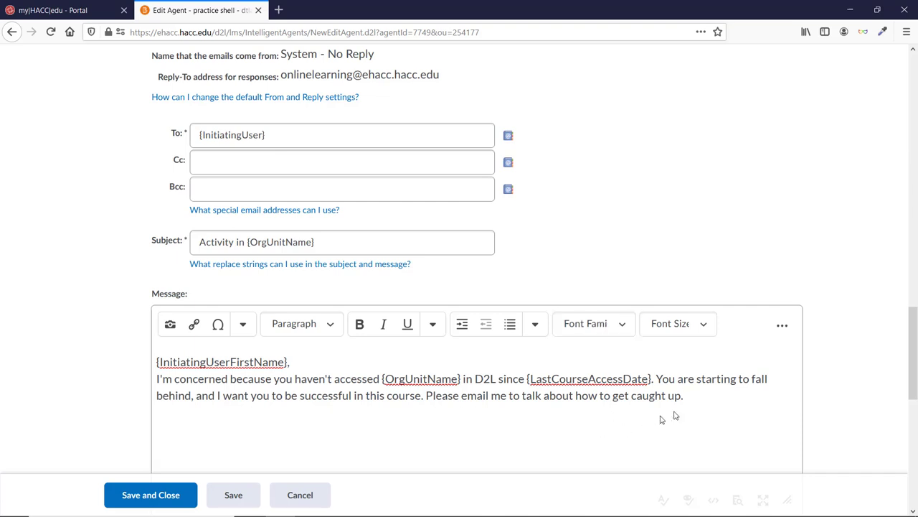
pyautogui.write('Professor Lagace')
pyautogui.scroll(-3, 853, 249)
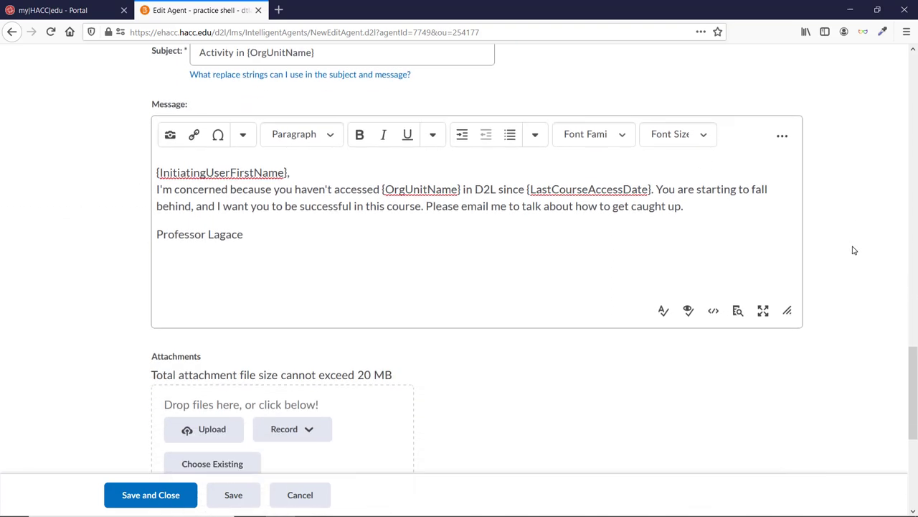
pyautogui.scroll(-5, 852, 250)
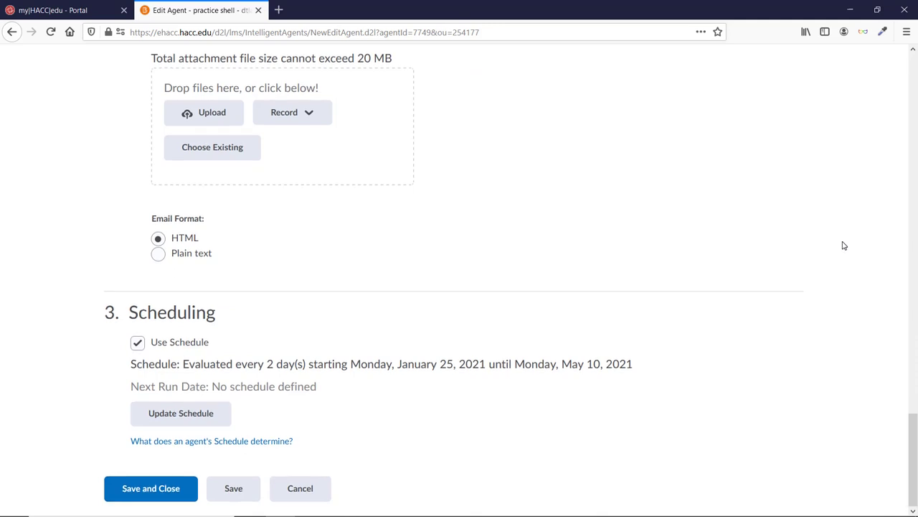
# Step: Save 10 Days No Access and start a new agent named 'Syllabus Access'
pyautogui.click(166, 492)
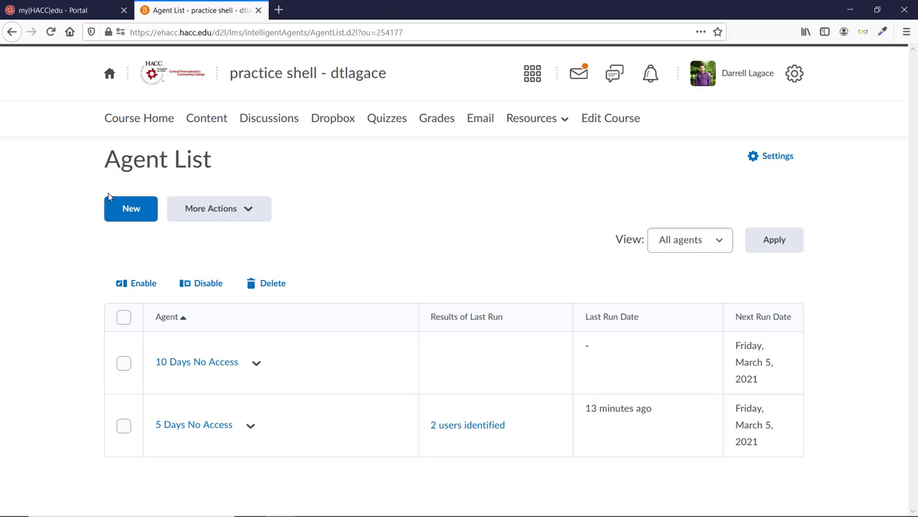
pyautogui.click(128, 212)
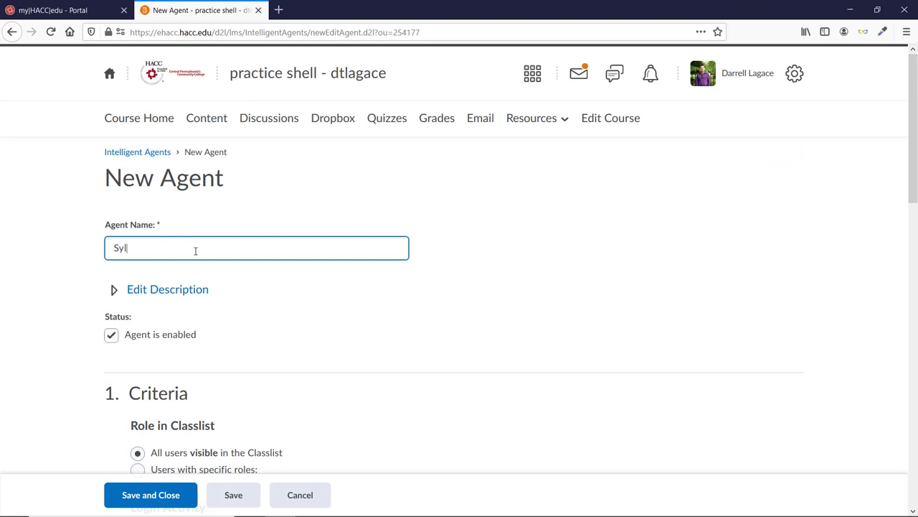
pyautogui.write('Syllabus Access')
# Step: Limit the Syllabus Access agent to users with the Student role
pyautogui.scroll(-3, 195, 250)
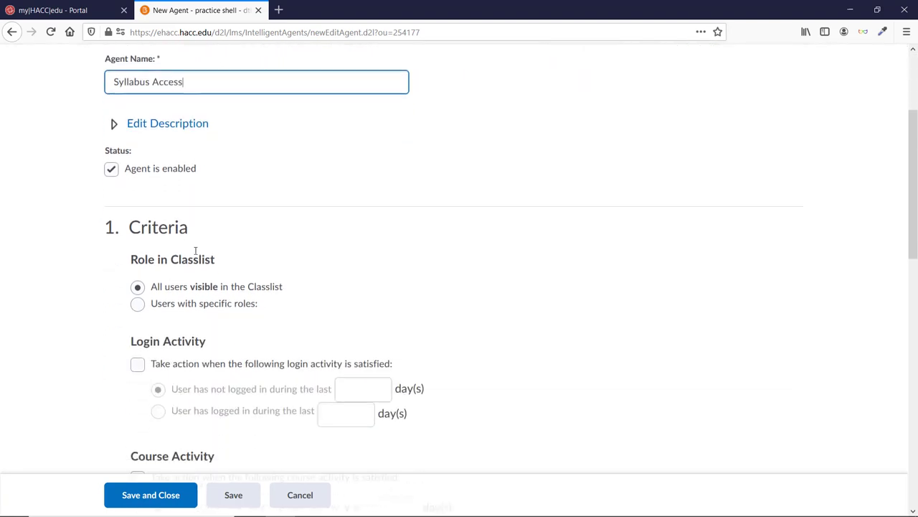
pyautogui.click(139, 281)
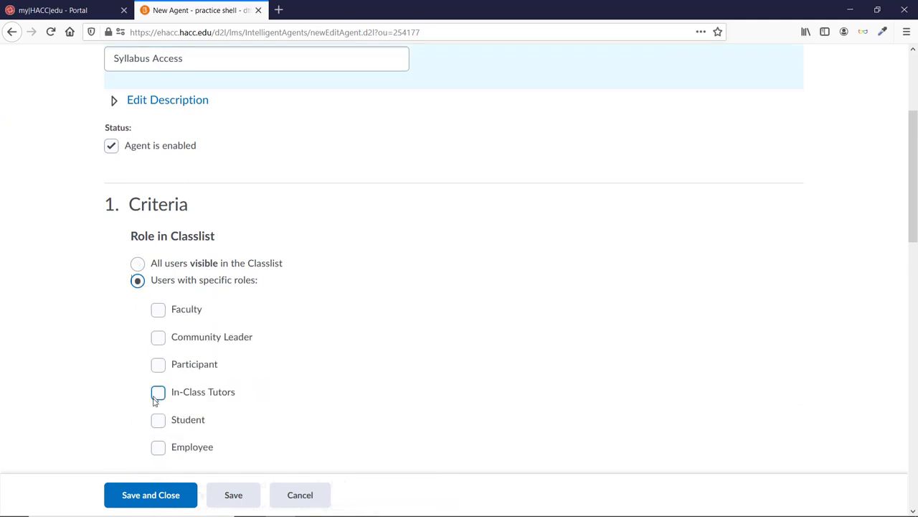
pyautogui.click(158, 420)
pyautogui.scroll(-6, 531, 394)
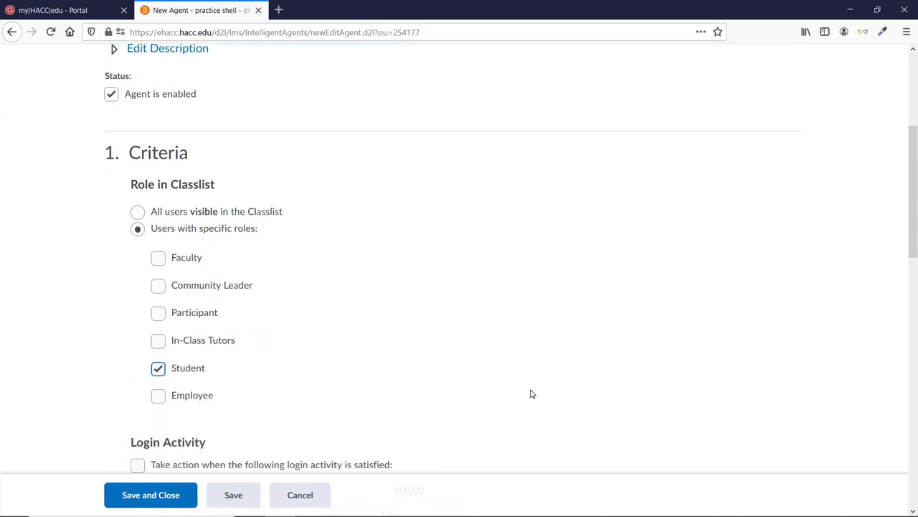
pyautogui.scroll(-2, 698, 356)
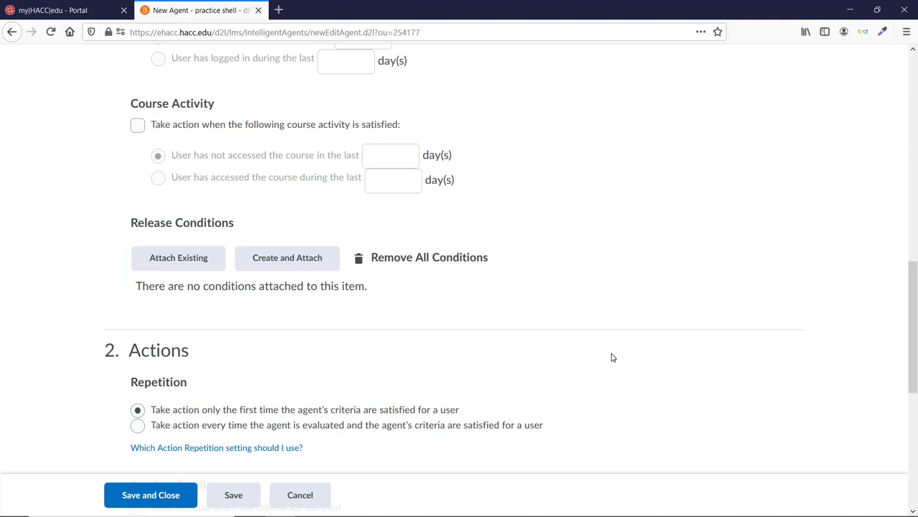
# Step: Build a 'Not visited content topic' release condition with Course Syllabus as the topic
pyautogui.click(270, 265)
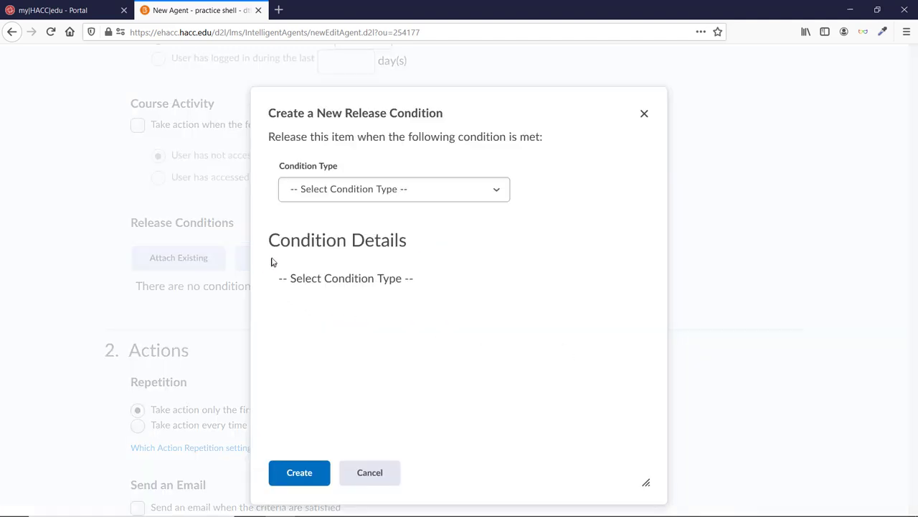
pyautogui.click(323, 198)
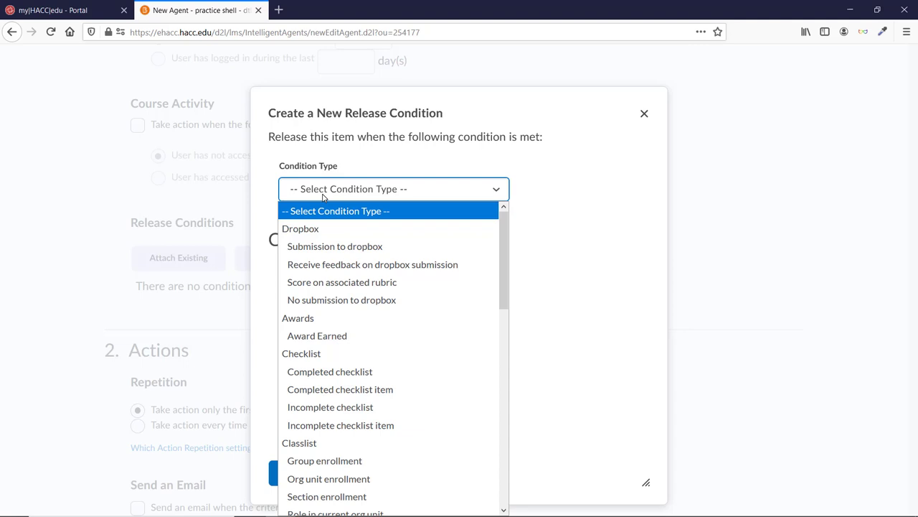
pyautogui.scroll(-8, 363, 269)
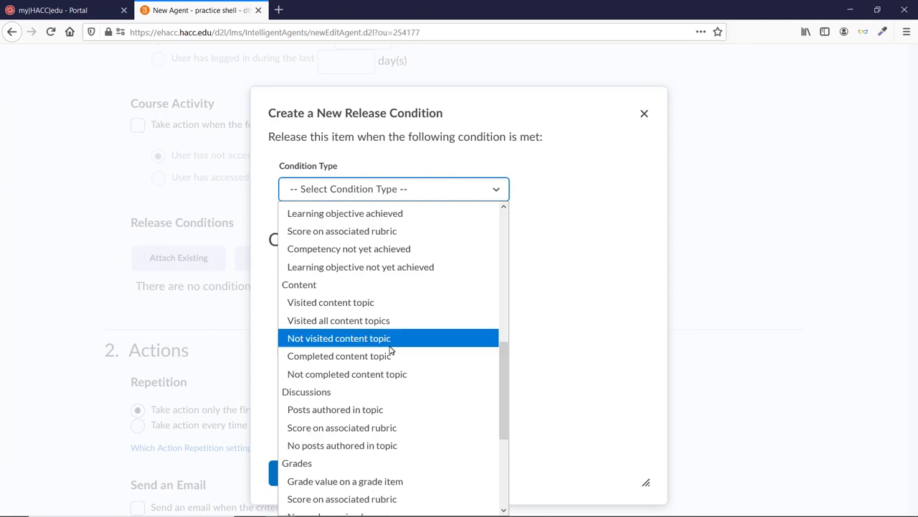
pyautogui.click(373, 338)
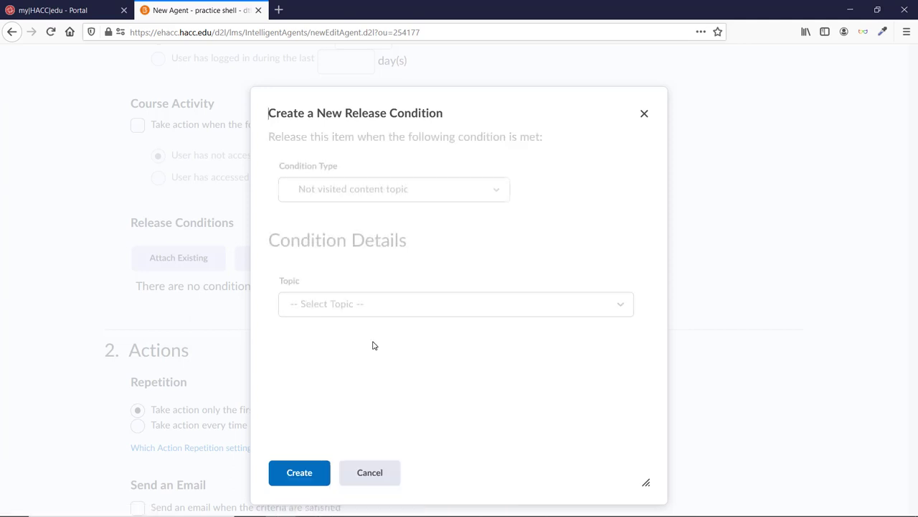
pyautogui.click(373, 308)
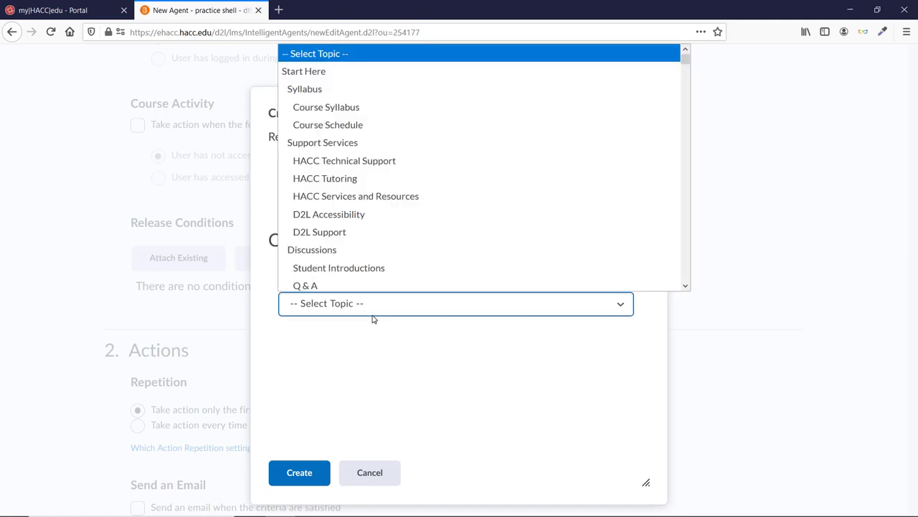
pyautogui.click(329, 106)
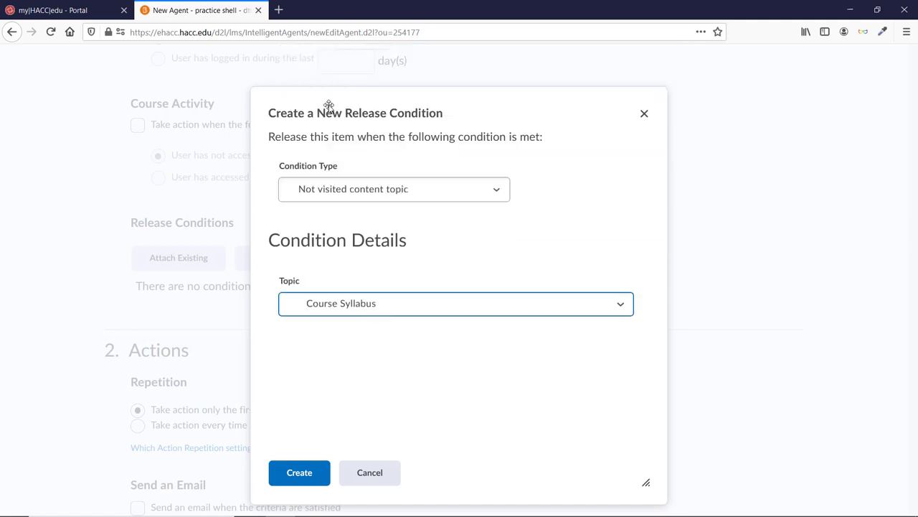
# Step: Add the condition, repeat the action every time criteria are met, and enable sending an email
pyautogui.click(301, 476)
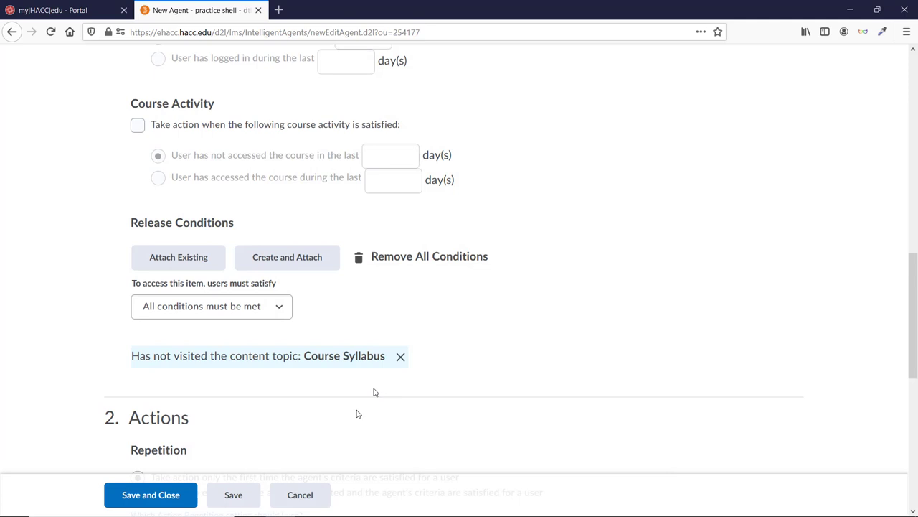
pyautogui.scroll(-3, 529, 294)
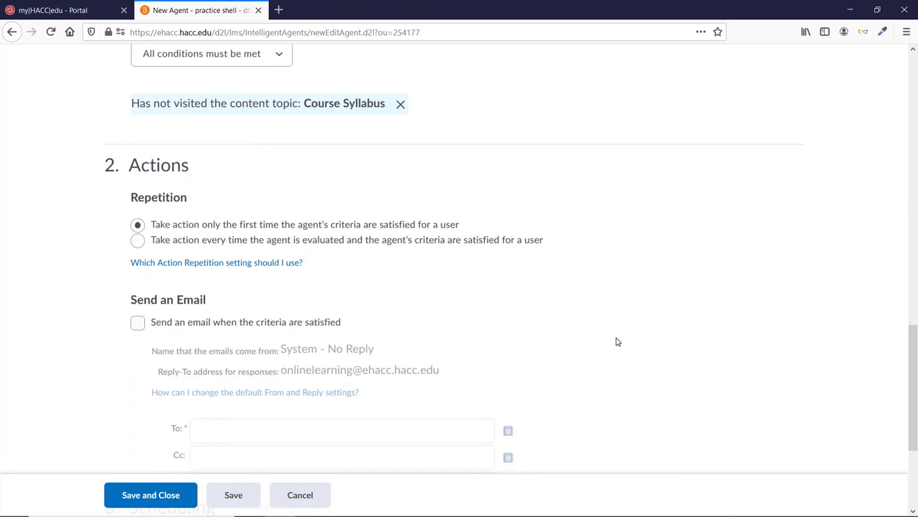
pyautogui.click(137, 241)
pyautogui.scroll(-3, 94, 287)
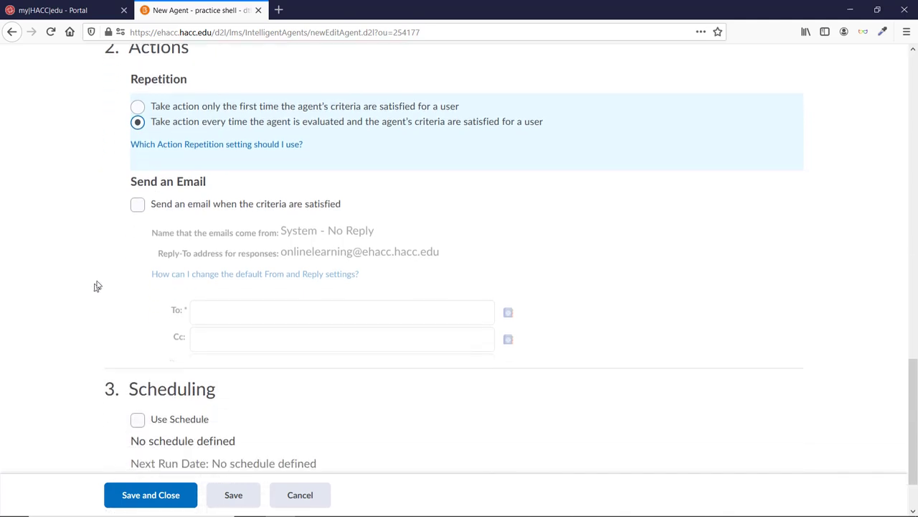
pyautogui.click(137, 198)
# Step: Set the email recipient to {InitiatingUser}, copied from the special addresses help
pyautogui.scroll(-2, 103, 242)
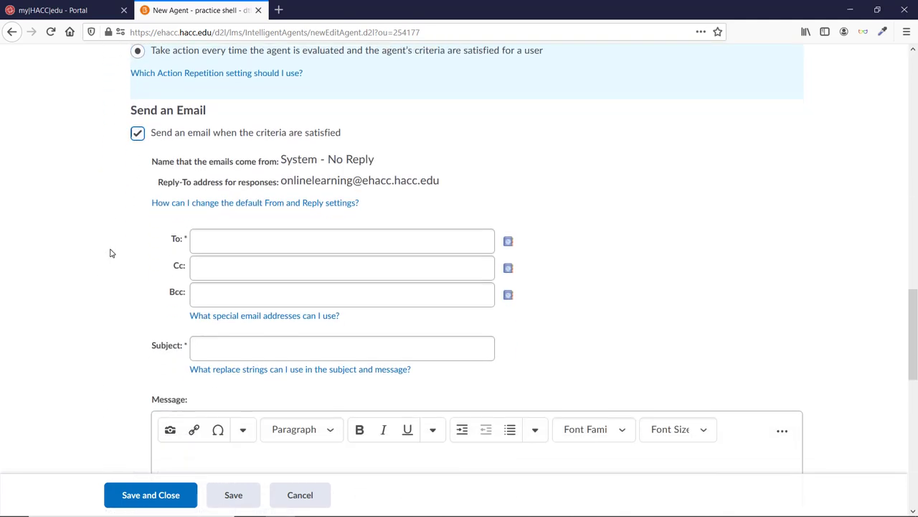
pyautogui.scroll(-1, 339, 383)
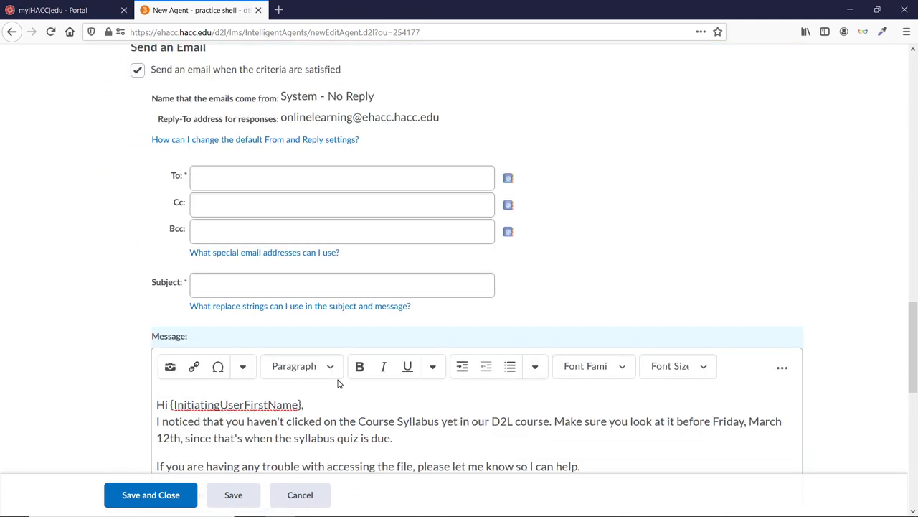
pyautogui.click(303, 253)
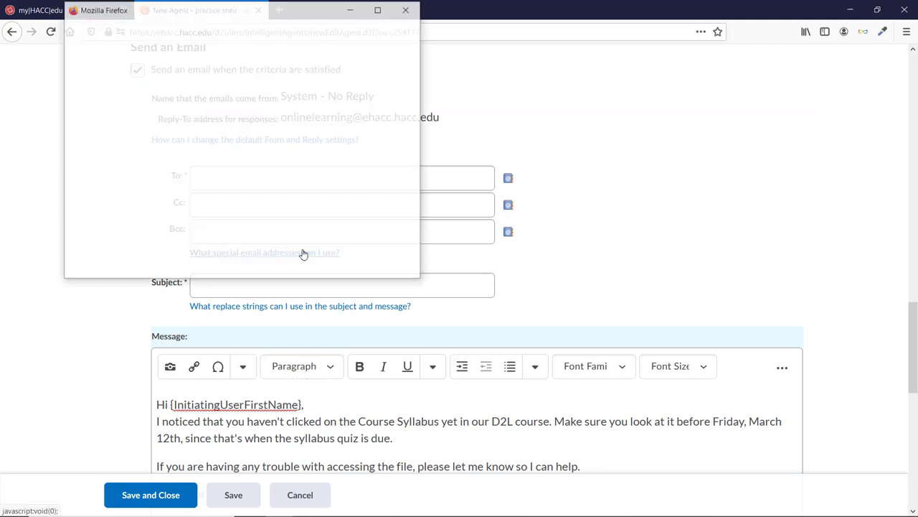
pyautogui.moveTo(139, 140); pyautogui.dragTo(66, 147)
pyautogui.hotkey('ctrl', 'c')
pyautogui.click(107, 261)
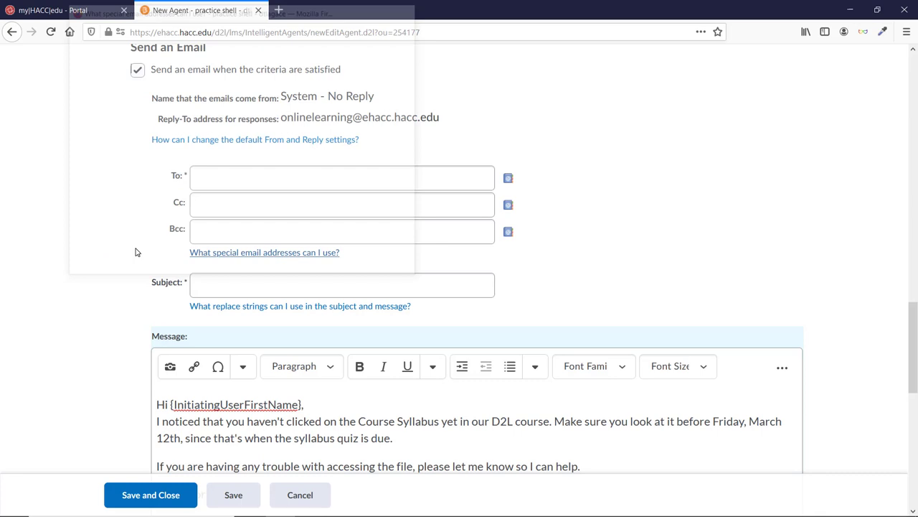
pyautogui.click(215, 178)
pyautogui.hotkey('ctrl', 'v')
# Step: Set the email subject to '{OrgUnitName} Syllabus'
pyautogui.click(246, 307)
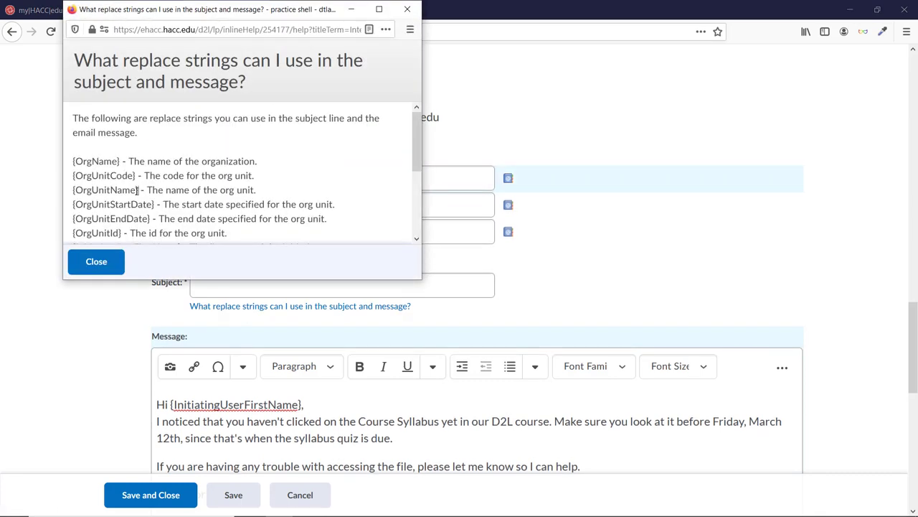
pyautogui.moveTo(139, 190); pyautogui.dragTo(75, 194)
pyautogui.hotkey('ctrl', 'c')
pyautogui.click(100, 262)
pyautogui.click(202, 284)
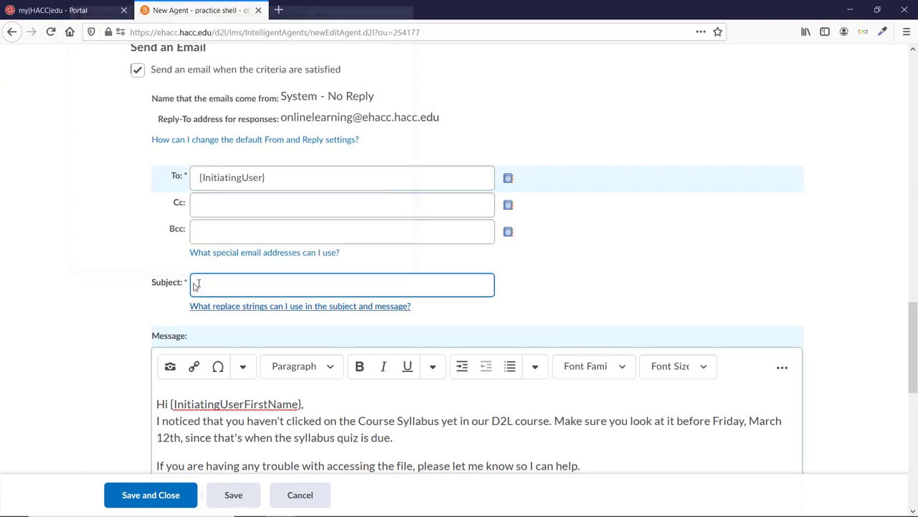
pyautogui.hotkey('ctrl', 'v')
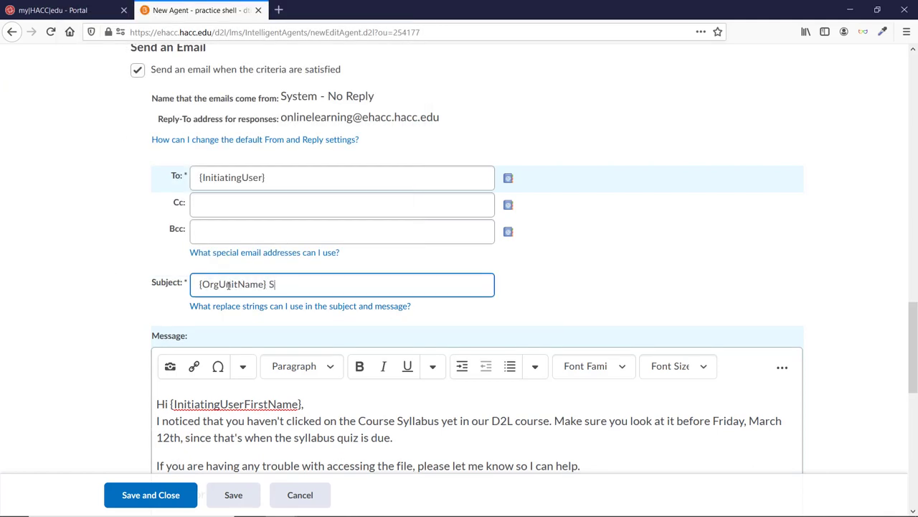
pyautogui.write('yllabus')
pyautogui.click(871, 378)
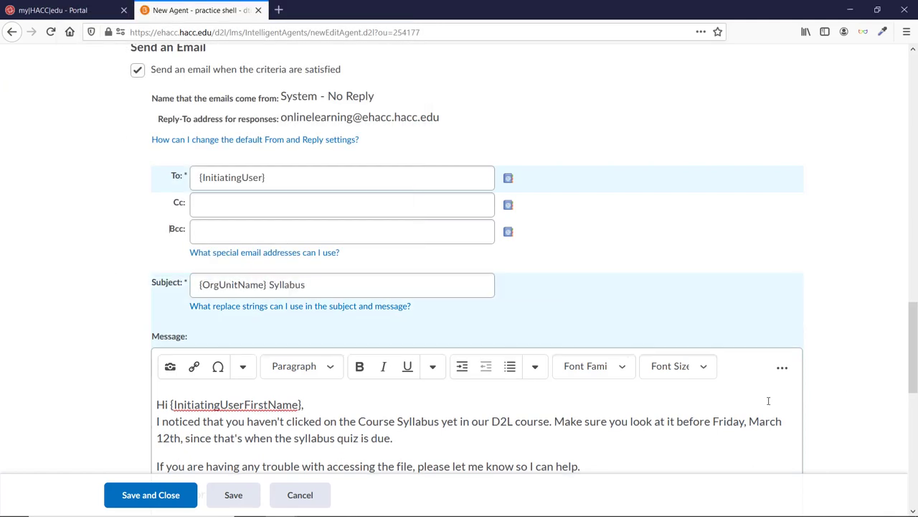
pyautogui.scroll(-3, 760, 426)
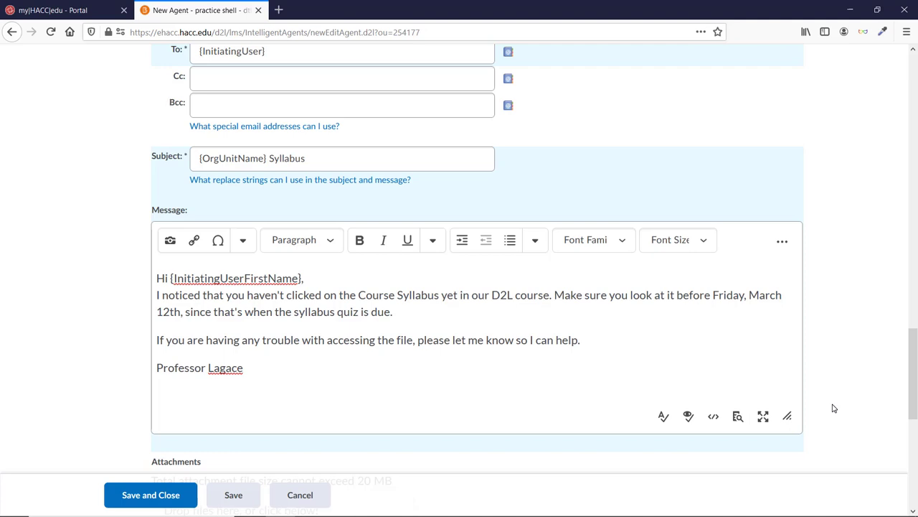
pyautogui.scroll(-6, 833, 408)
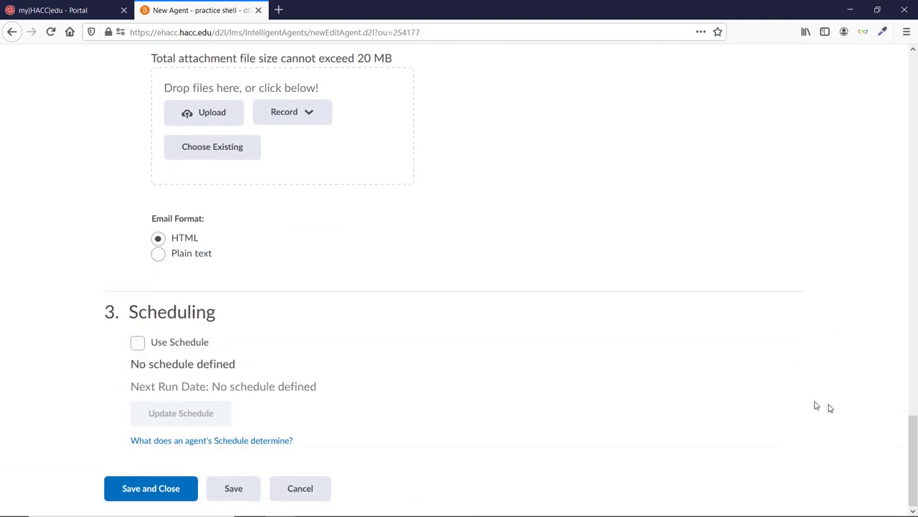
# Step: Turn on scheduling for the agent and set its repeat interval in days
pyautogui.click(140, 343)
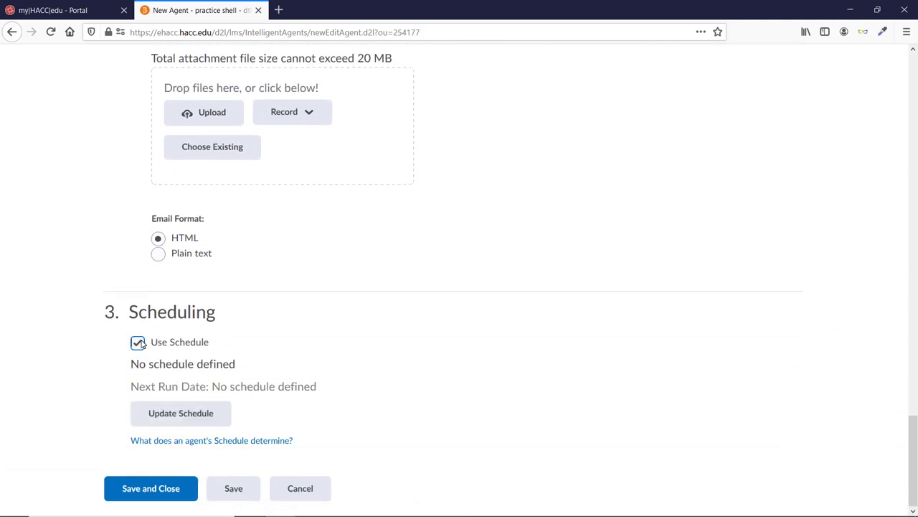
pyautogui.click(185, 414)
pyautogui.click(353, 225)
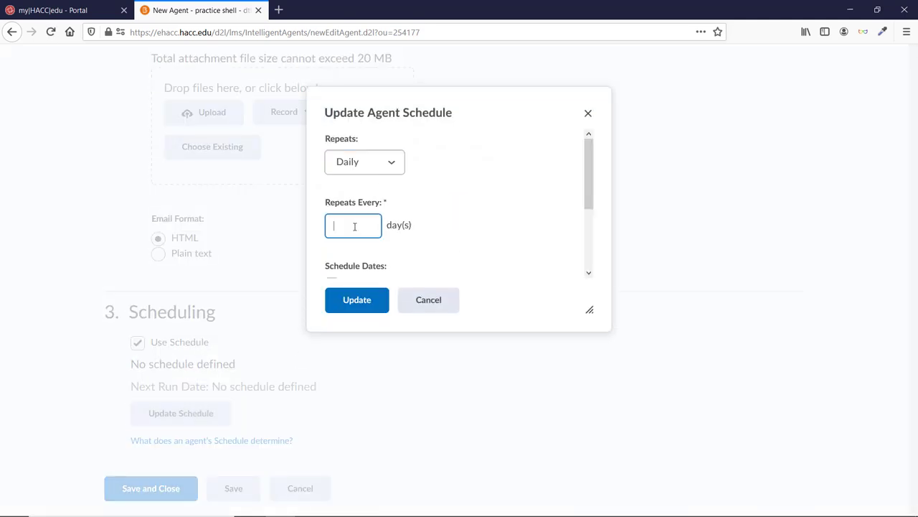
pyautogui.write('1')
pyautogui.scroll(-3, 394, 236)
# Step: Give the schedule a start date of January 18, 2021
pyautogui.click(332, 184)
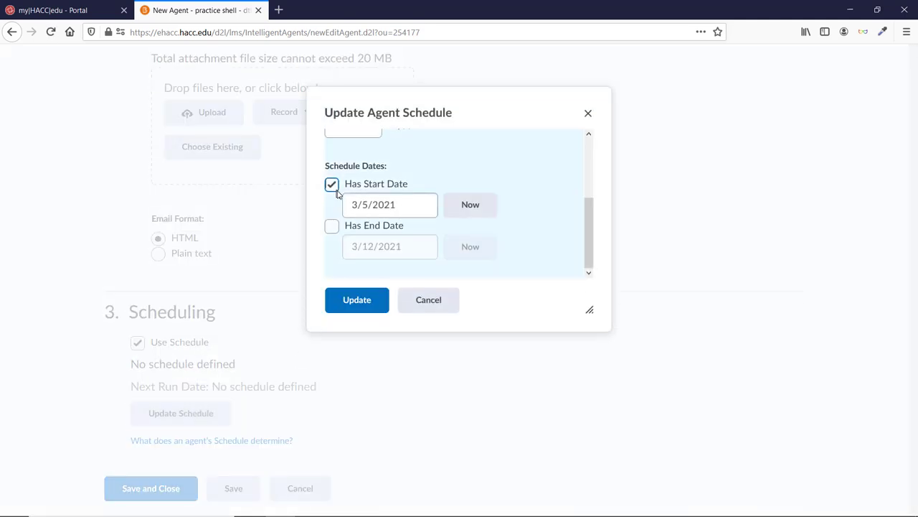
pyautogui.click(384, 205)
pyautogui.click(363, 242)
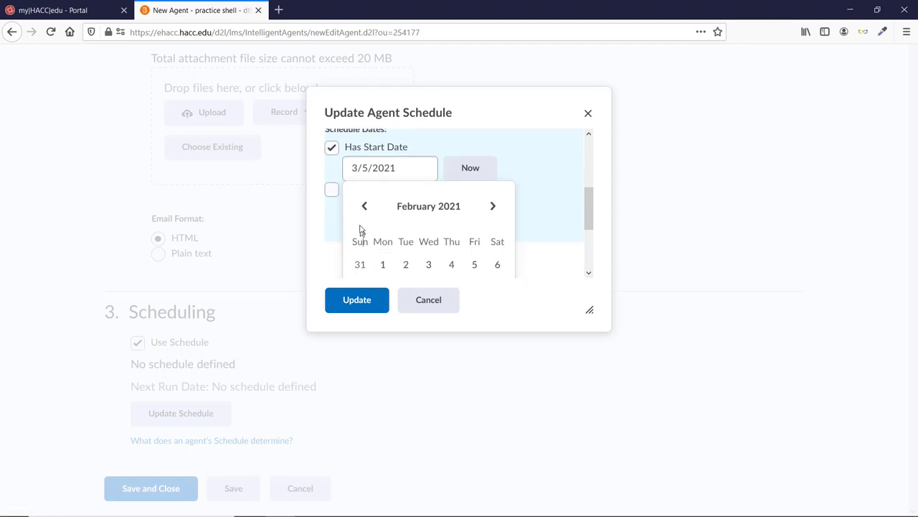
pyautogui.click(364, 206)
pyautogui.scroll(-3, 393, 266)
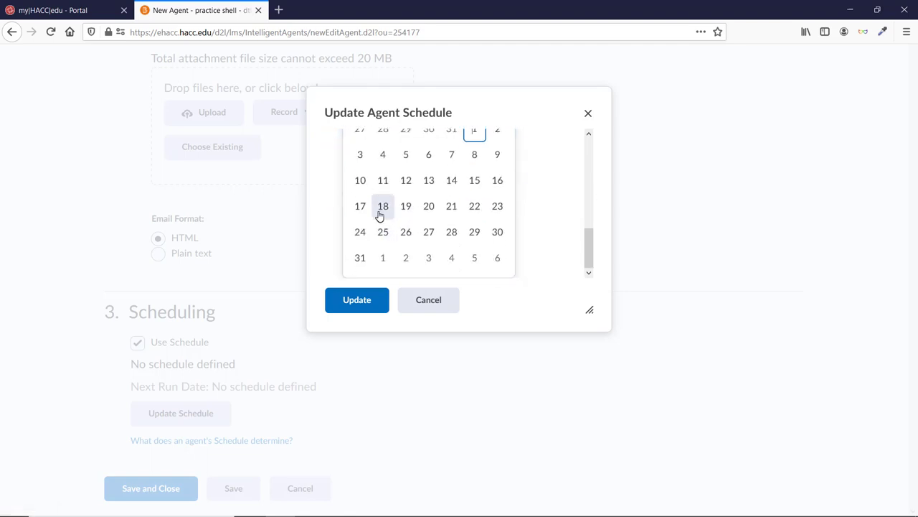
pyautogui.click(380, 208)
# Step: Set the end date to March 12, 2021, apply the schedule, and save the agent
pyautogui.click(332, 226)
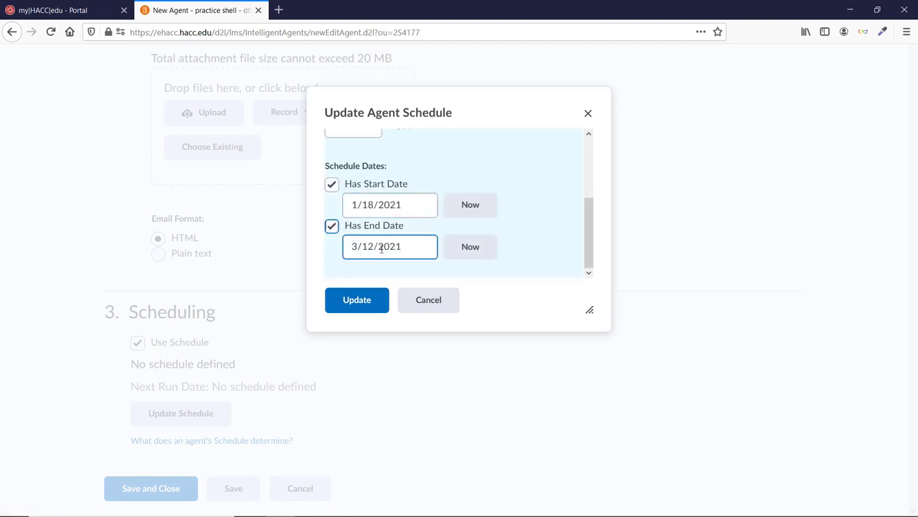
pyautogui.click(376, 246)
pyautogui.scroll(-3, 394, 252)
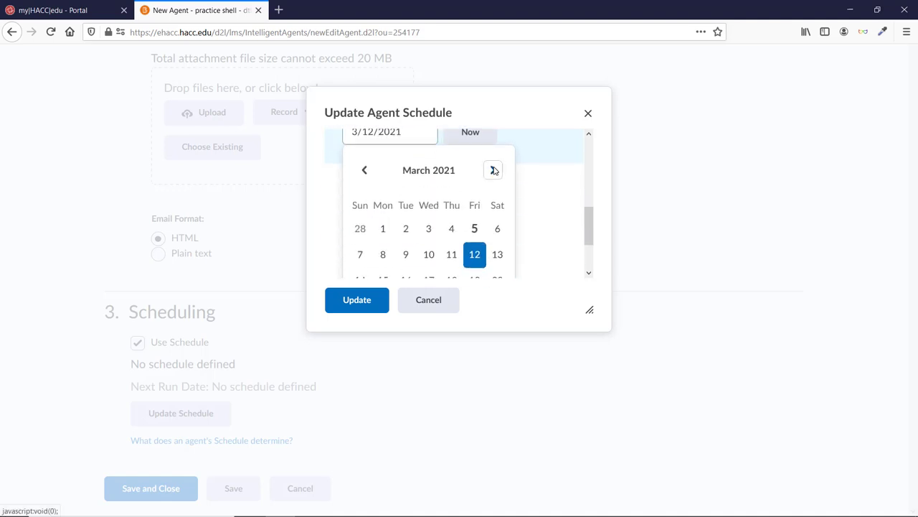
pyautogui.click(493, 169)
pyautogui.click(364, 170)
pyautogui.click(470, 254)
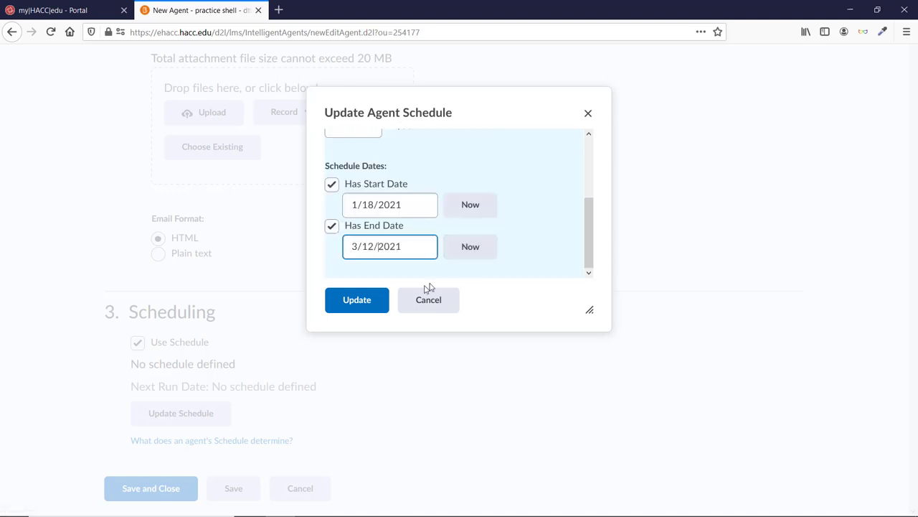
pyautogui.click(361, 303)
pyautogui.click(188, 488)
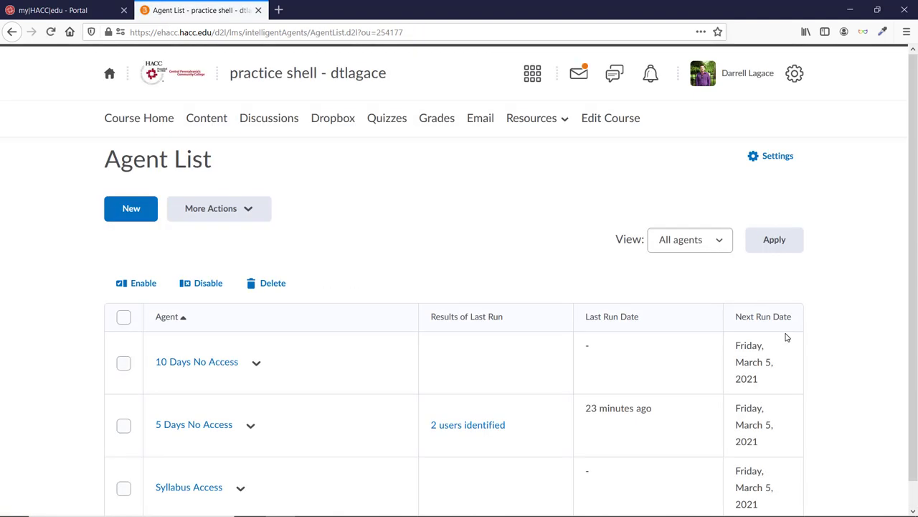
# Step: Scroll the Agent List to review 10 Days No Access, 5 Days No Access and Syllabus Access
pyautogui.scroll(-2, 786, 338)
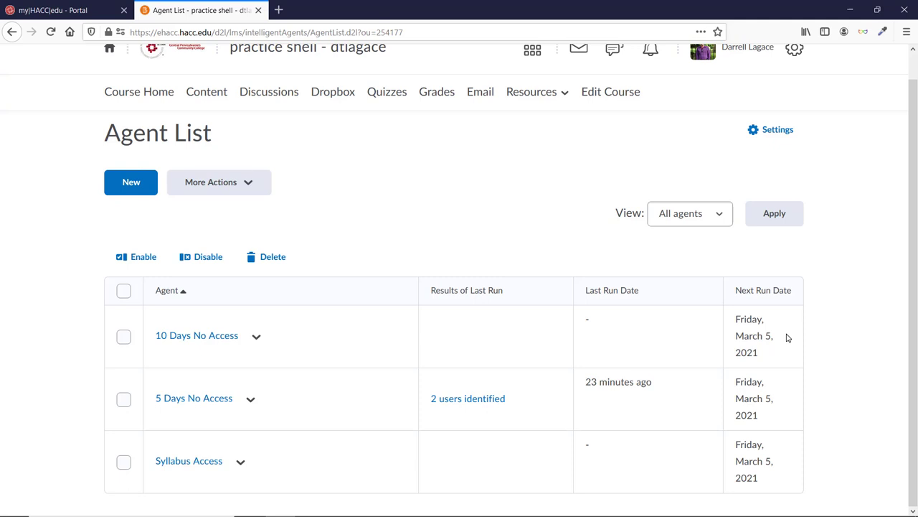
# Step: Switch agent settings to custom course values, entering the instructor's sender name and reply-to e-mail address
pyautogui.click(767, 136)
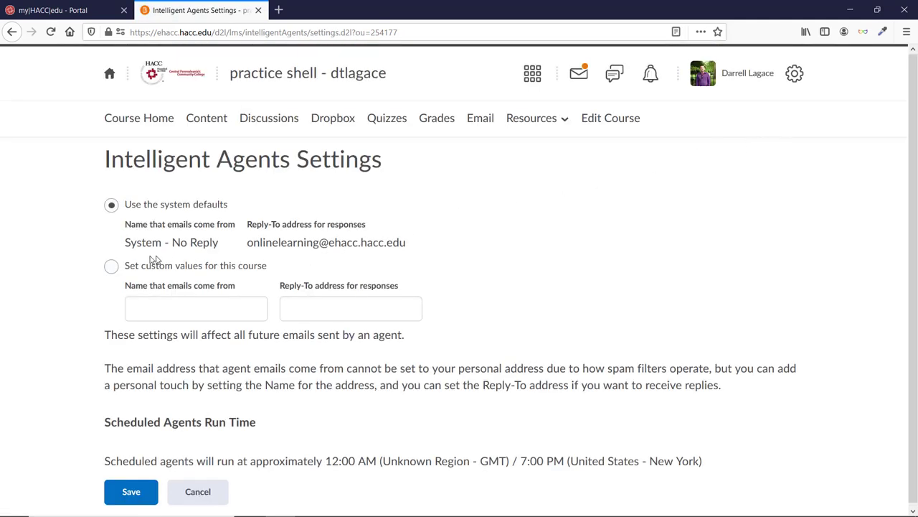
pyautogui.click(112, 266)
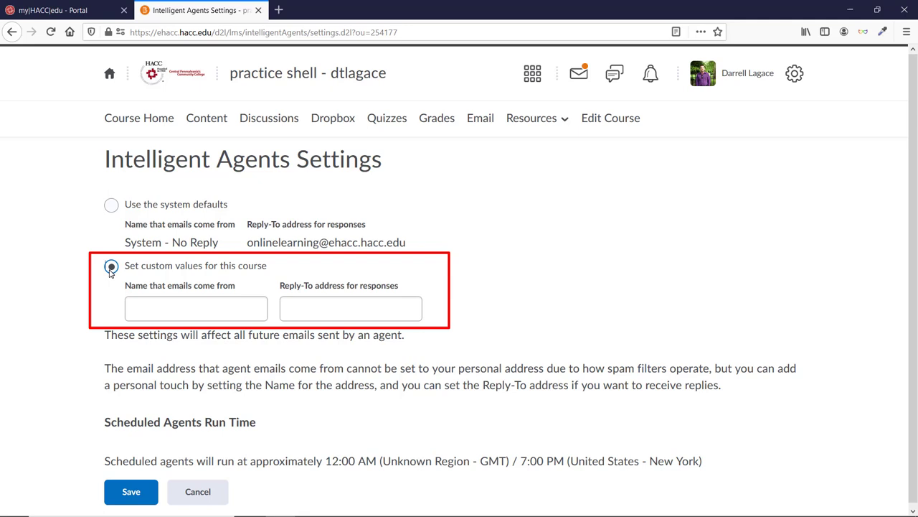
pyautogui.click(174, 311)
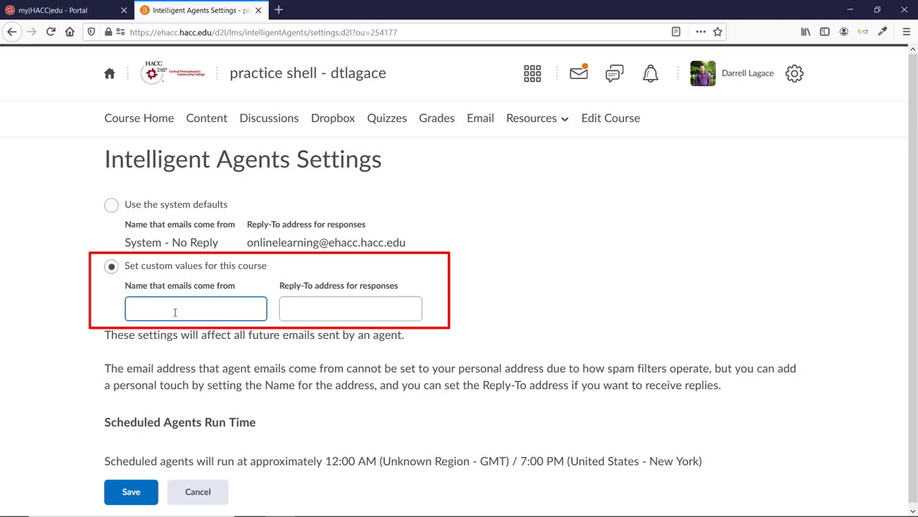
pyautogui.write('Professor Lagac')
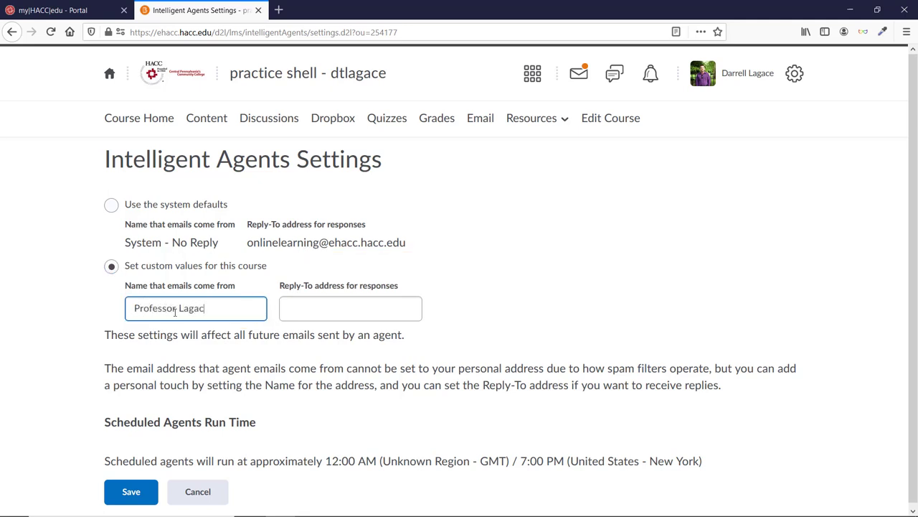
pyautogui.write('e')
pyautogui.press('Tab')
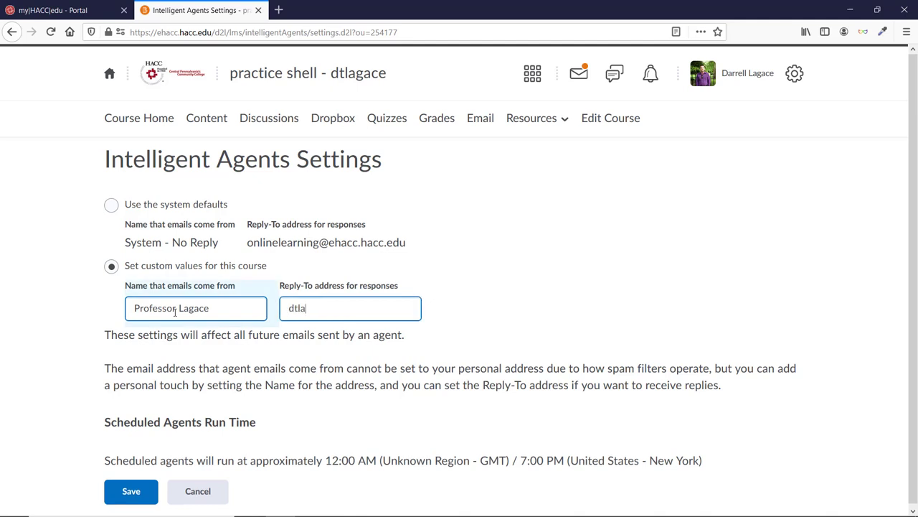
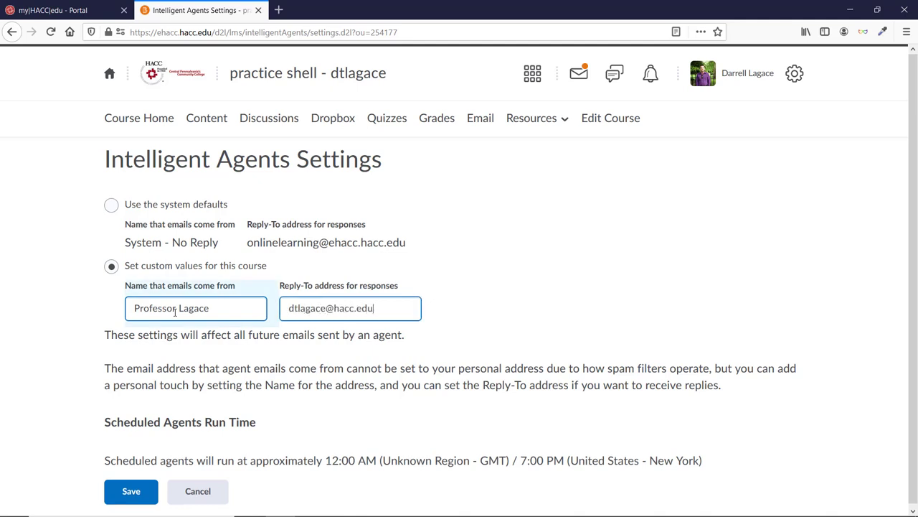